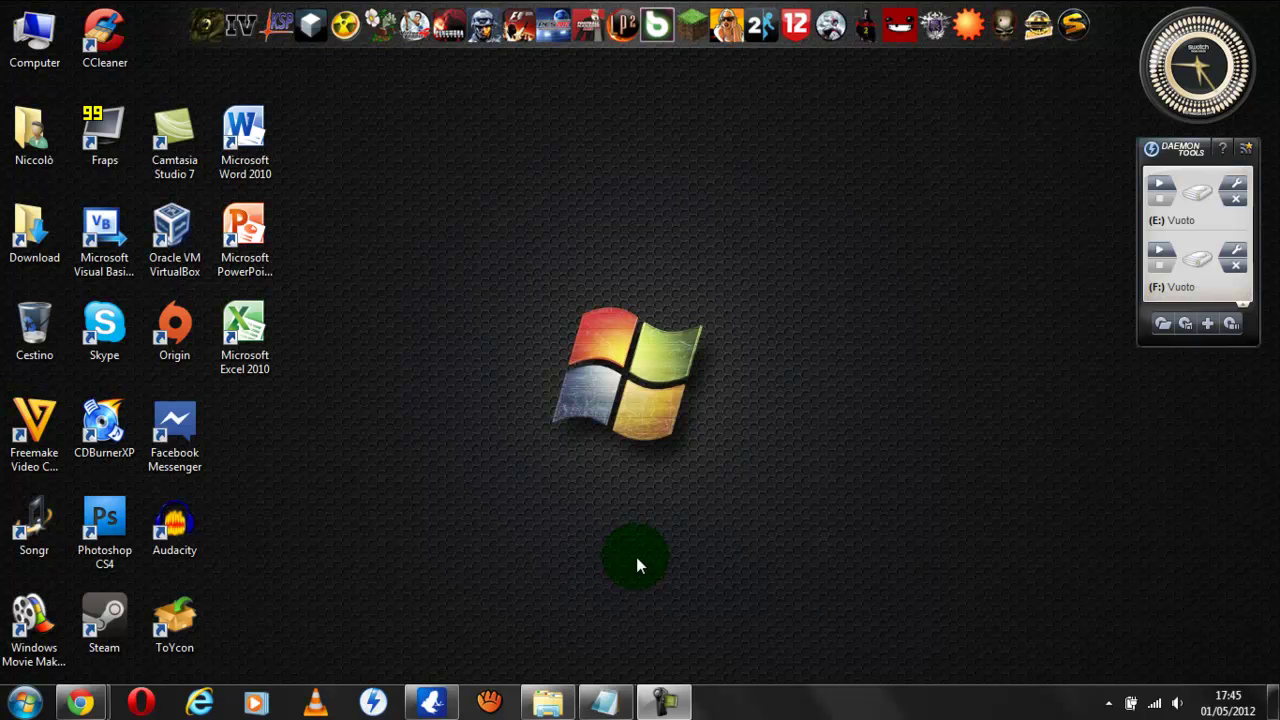
Examine the Risen 2 Dark Waters-SKIDROW torrent page in Chrome, and minimize the browser
drag(556, 402, 252, 541)
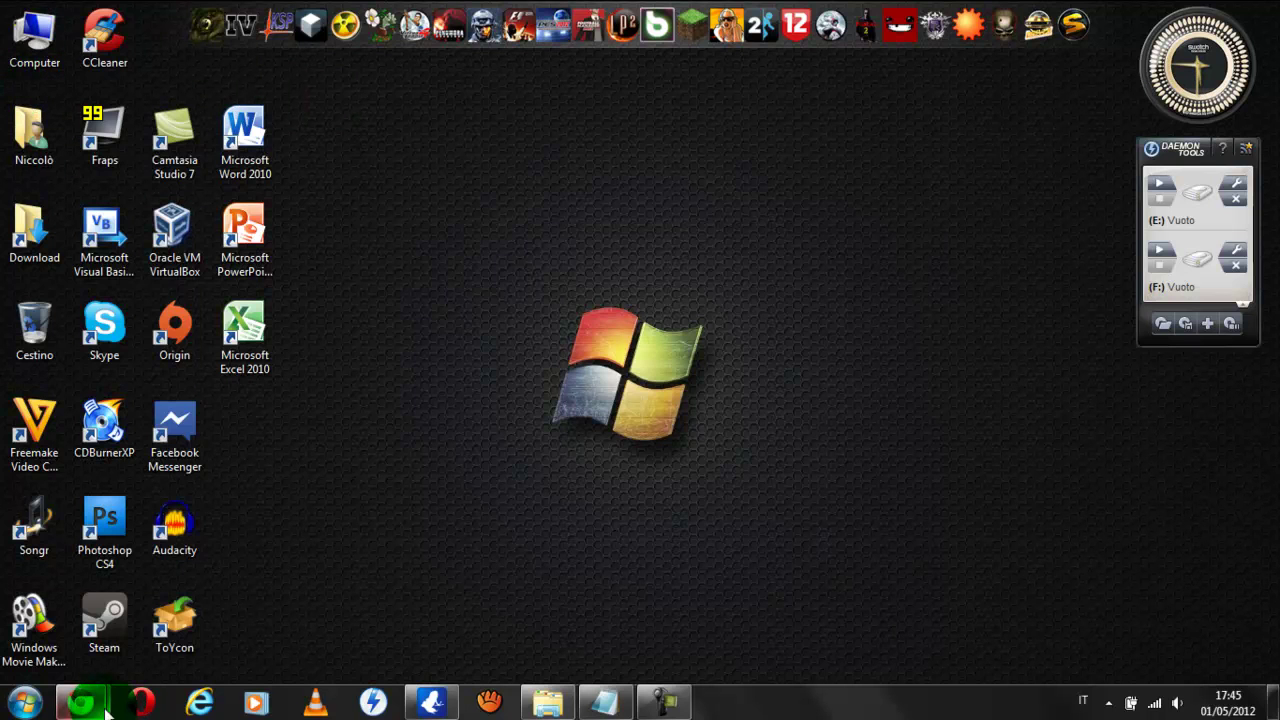
mouse_move(100, 705)
click(286, 590)
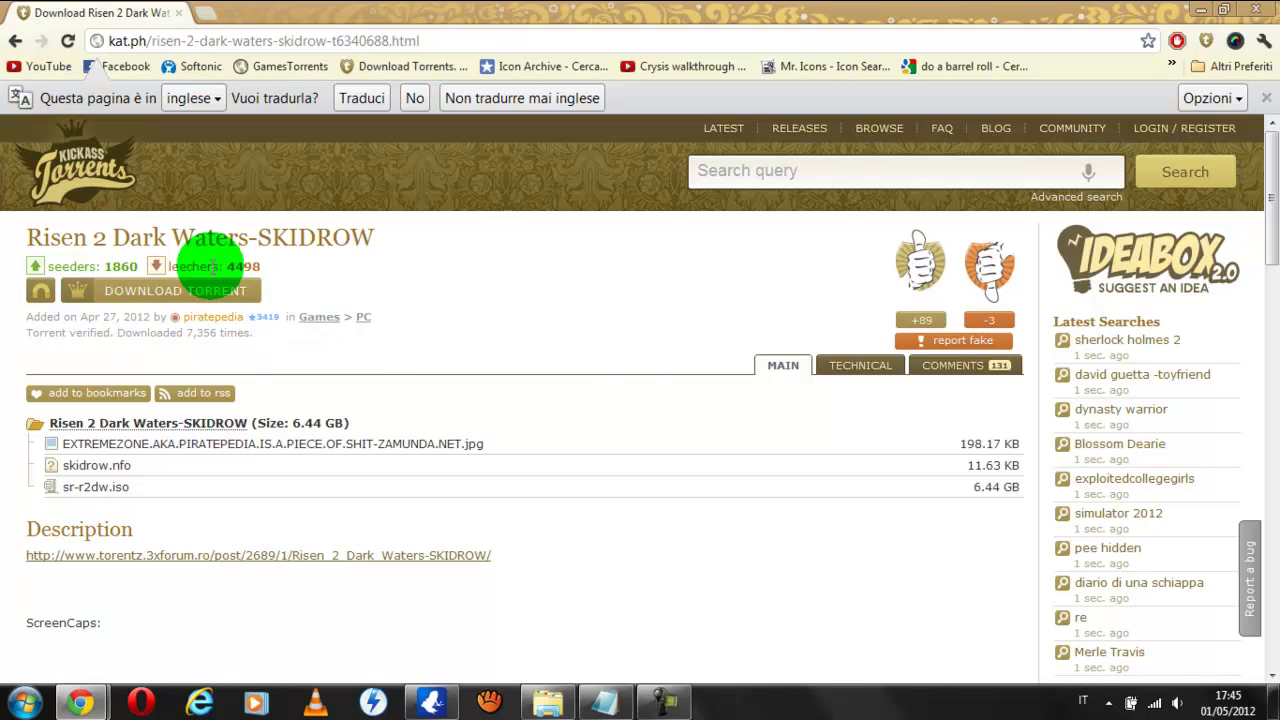
click(1203, 10)
Switch to Vuze, look over the options for the Binary.Domain-SKIDROW download, and minimize it
click(431, 705)
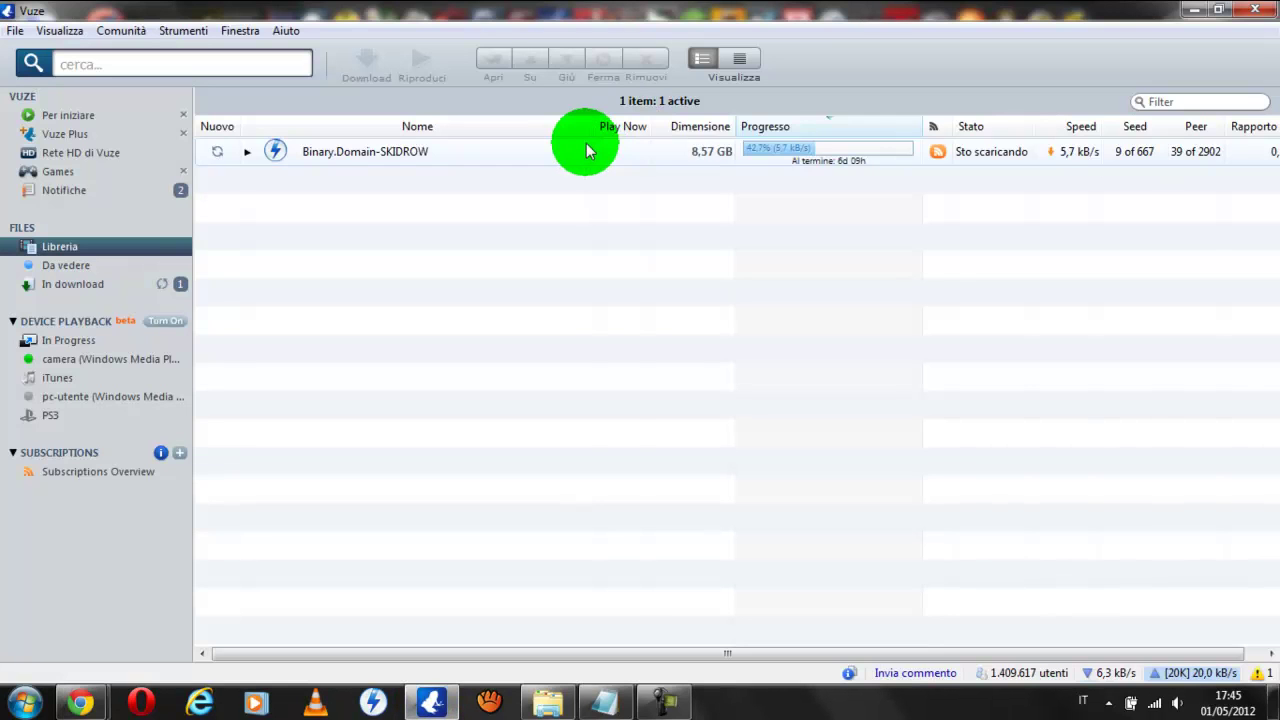
right_click(586, 152)
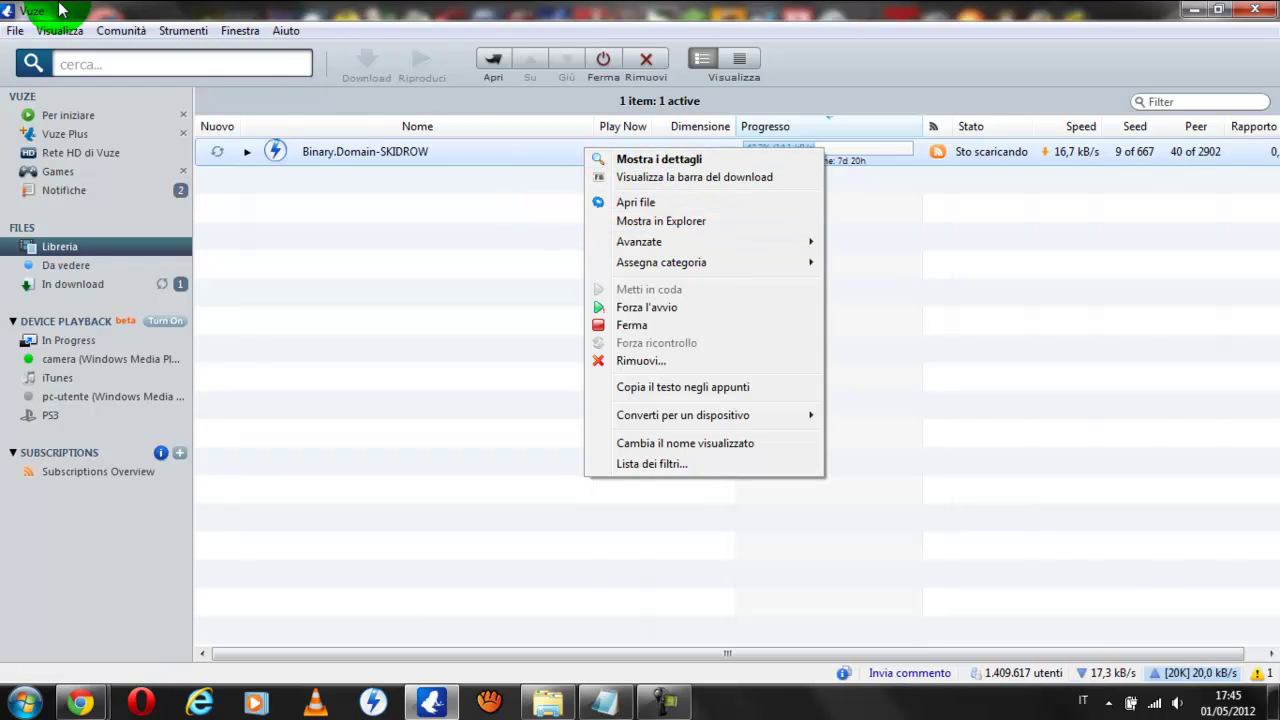
click(787, 10)
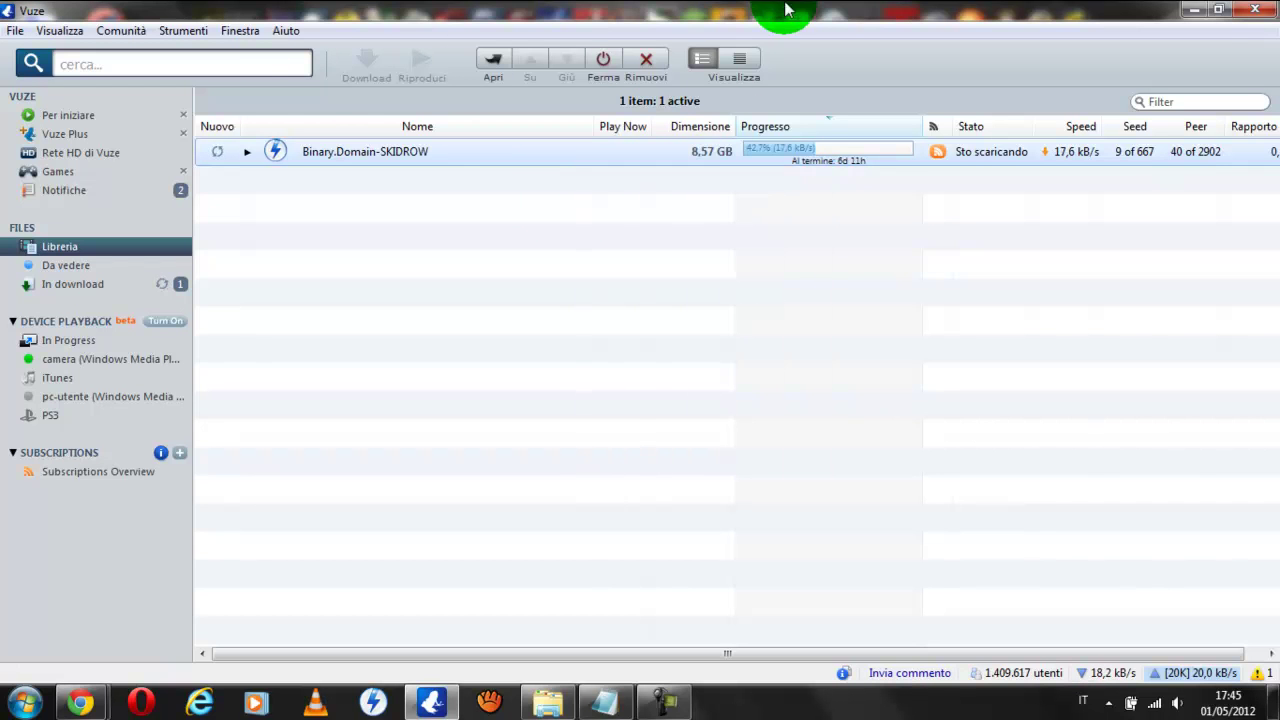
click(1209, 10)
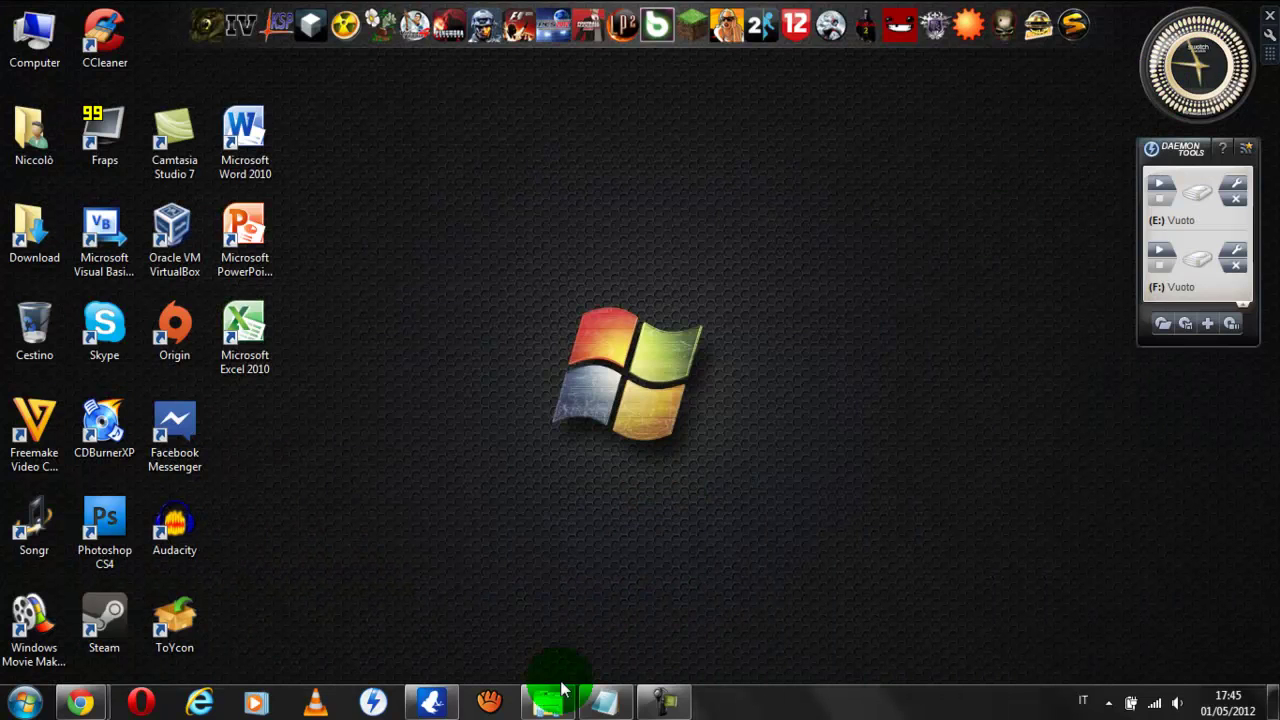
In Windows Explorer, open the Risen.2.Dark.Waters-SKIDROW folder inside Vuze Downloads in the Documents library
click(605, 703)
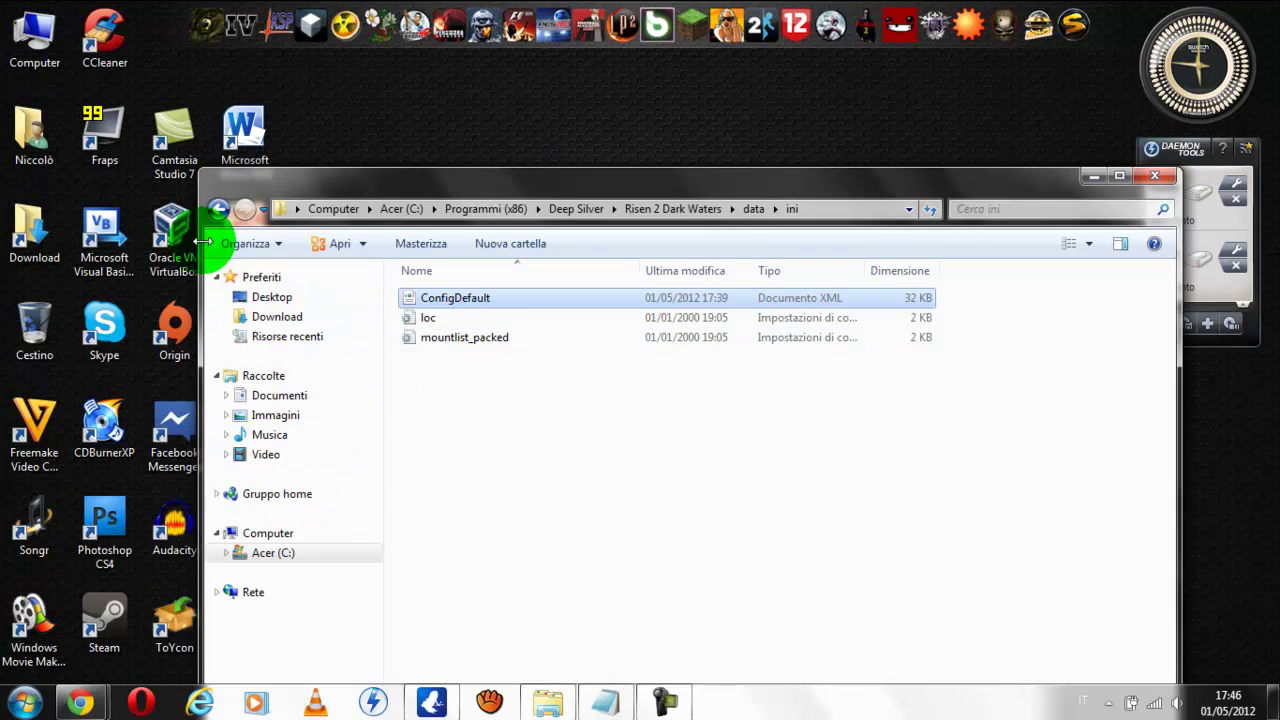
click(268, 398)
scroll(600, 420, down, 20)
scroll(520, 390, up, 1)
double_click(429, 330)
double_click(475, 320)
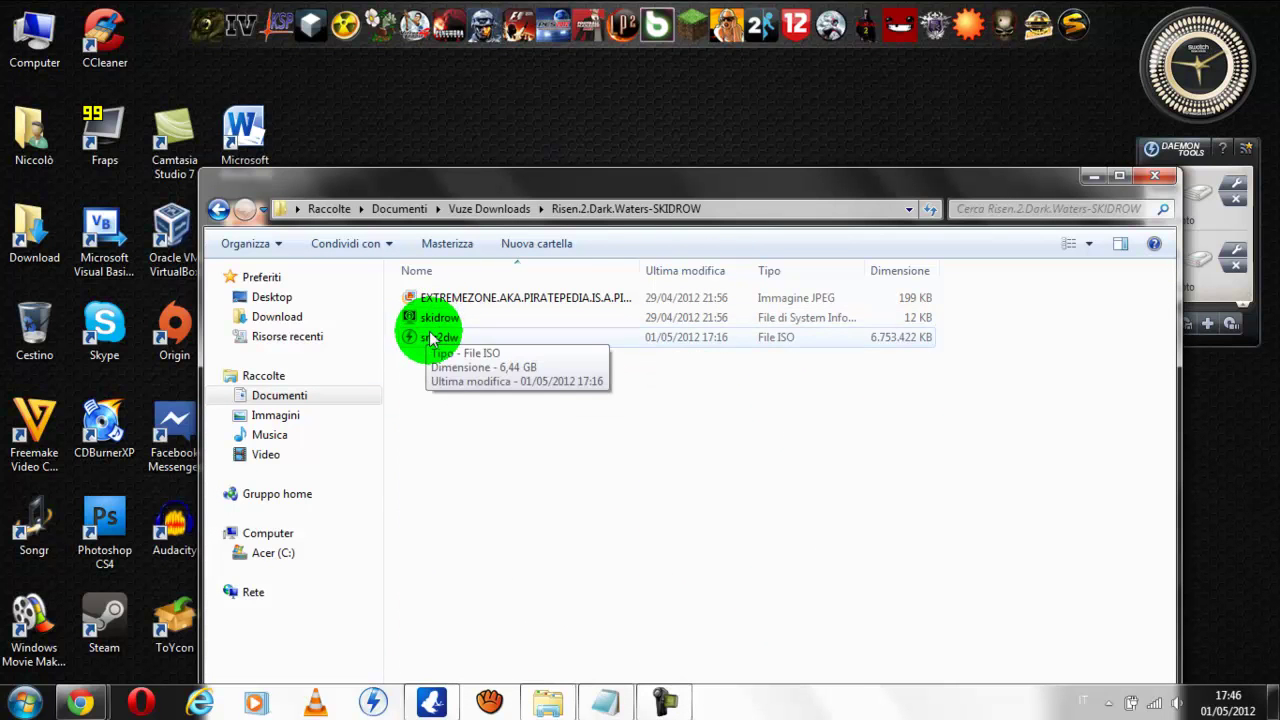
Open DAEMON Tools Lite and arrange it side by side with the folder window containing sr-r2dw
click(375, 703)
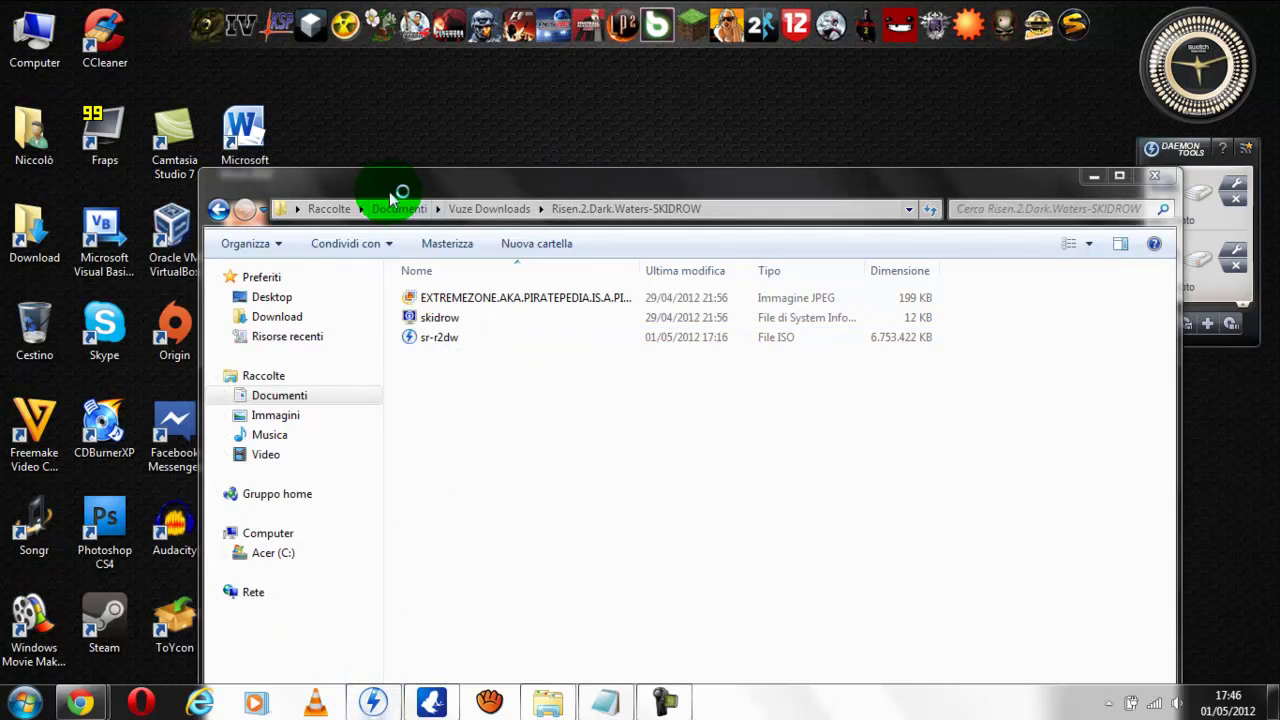
drag(415, 185, 0, 185)
drag(633, 28, 1279, 43)
drag(216, 172, 345, 190)
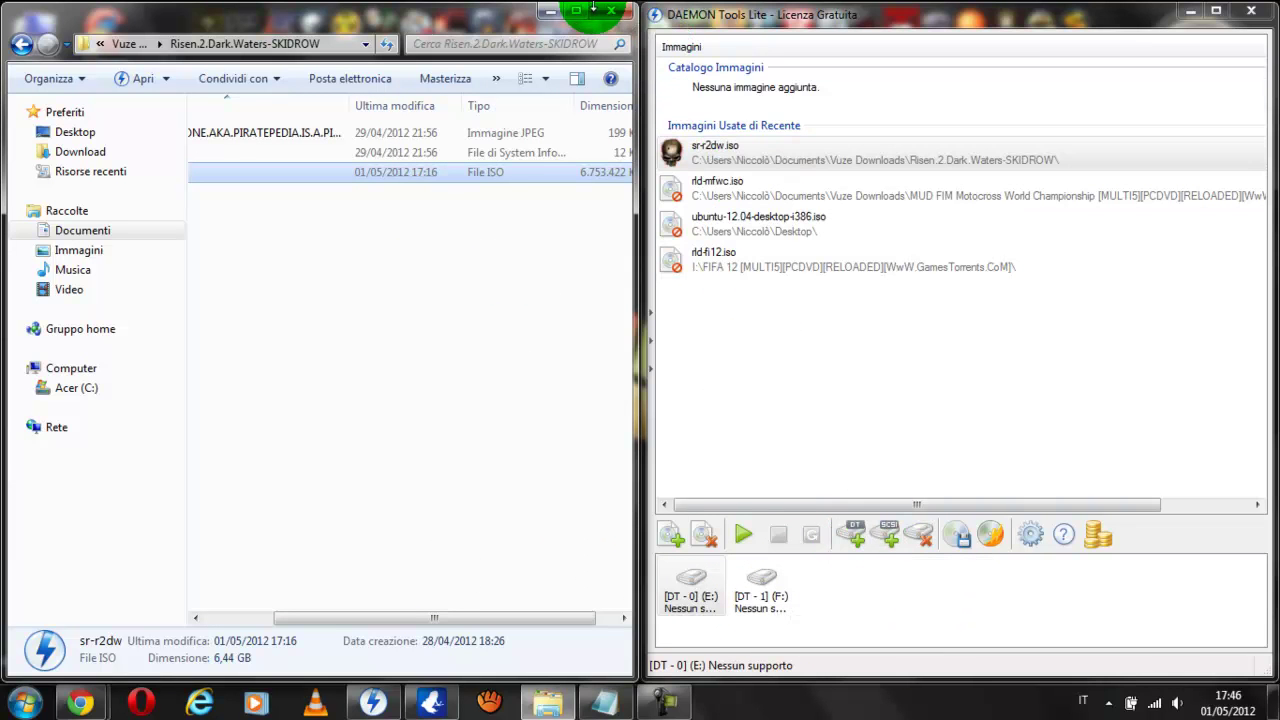
Go back to the Risen 2 Dark Waters installation folder in the file window
click(22, 44)
click(22, 45)
click(22, 45)
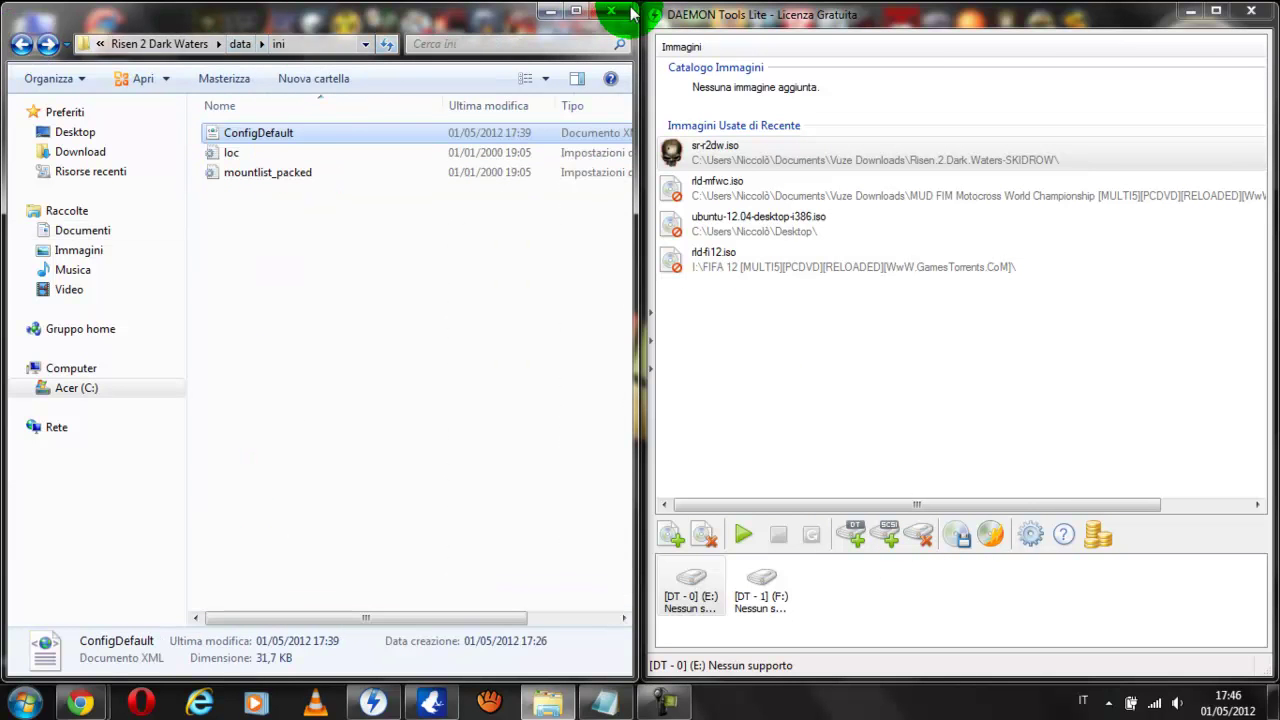
click(22, 45)
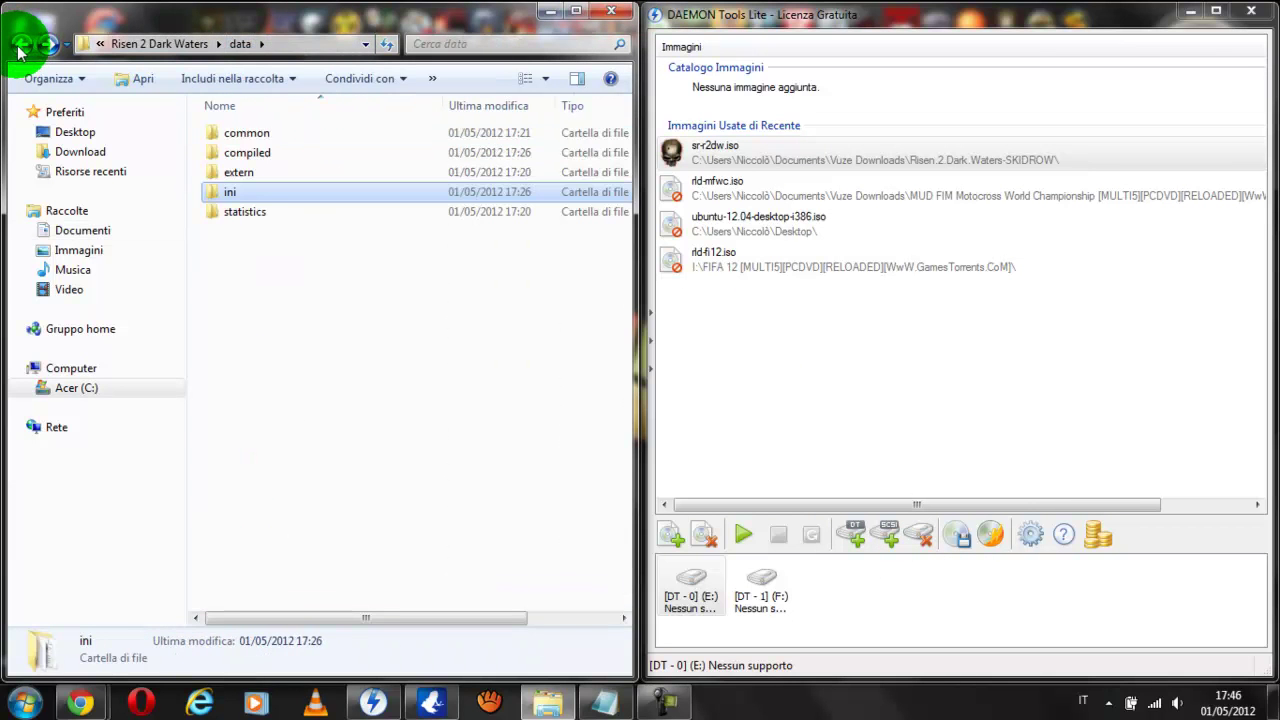
click(22, 45)
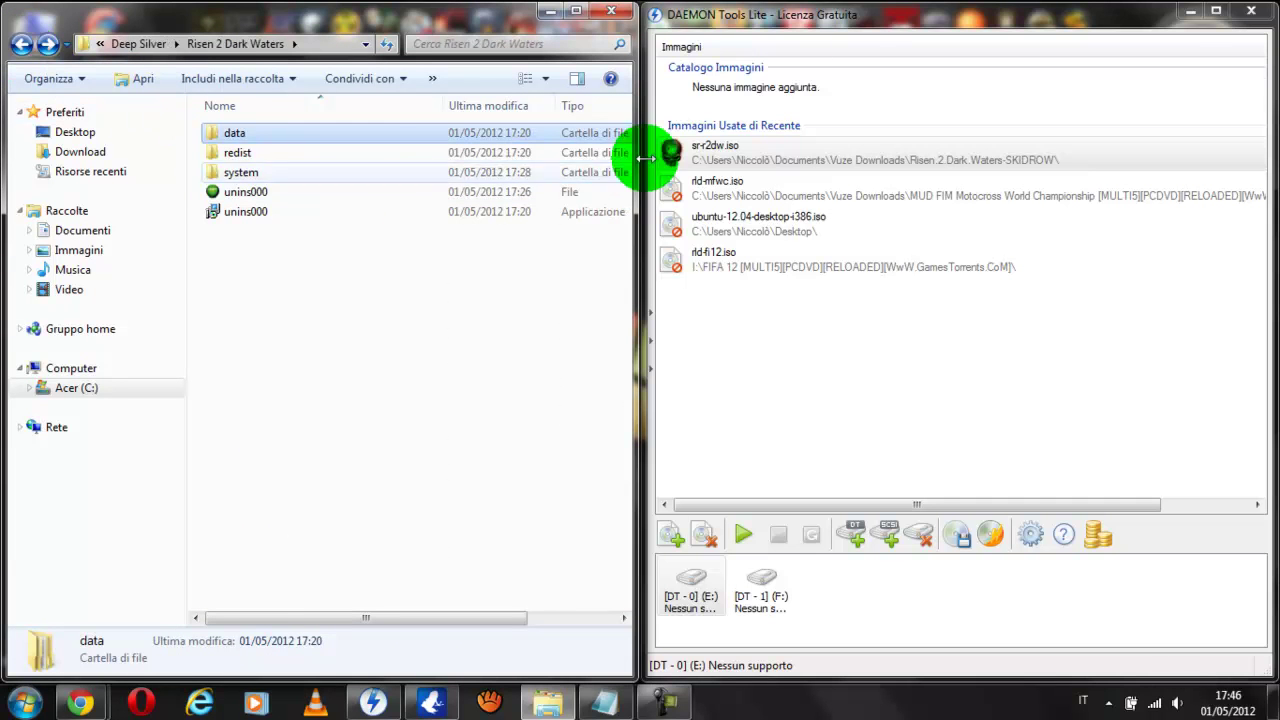
Minimize DAEMON Tools and the folder window, and open Computer to view the drives
click(1189, 13)
click(550, 12)
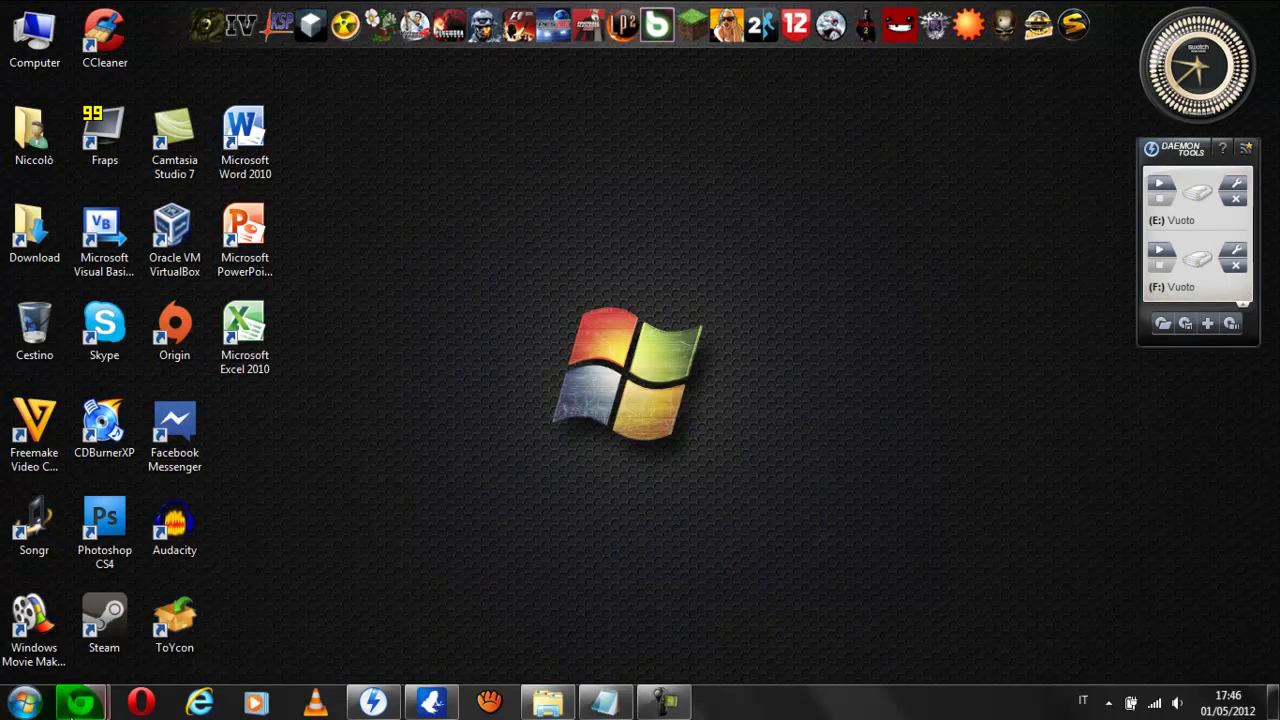
click(24, 703)
click(281, 349)
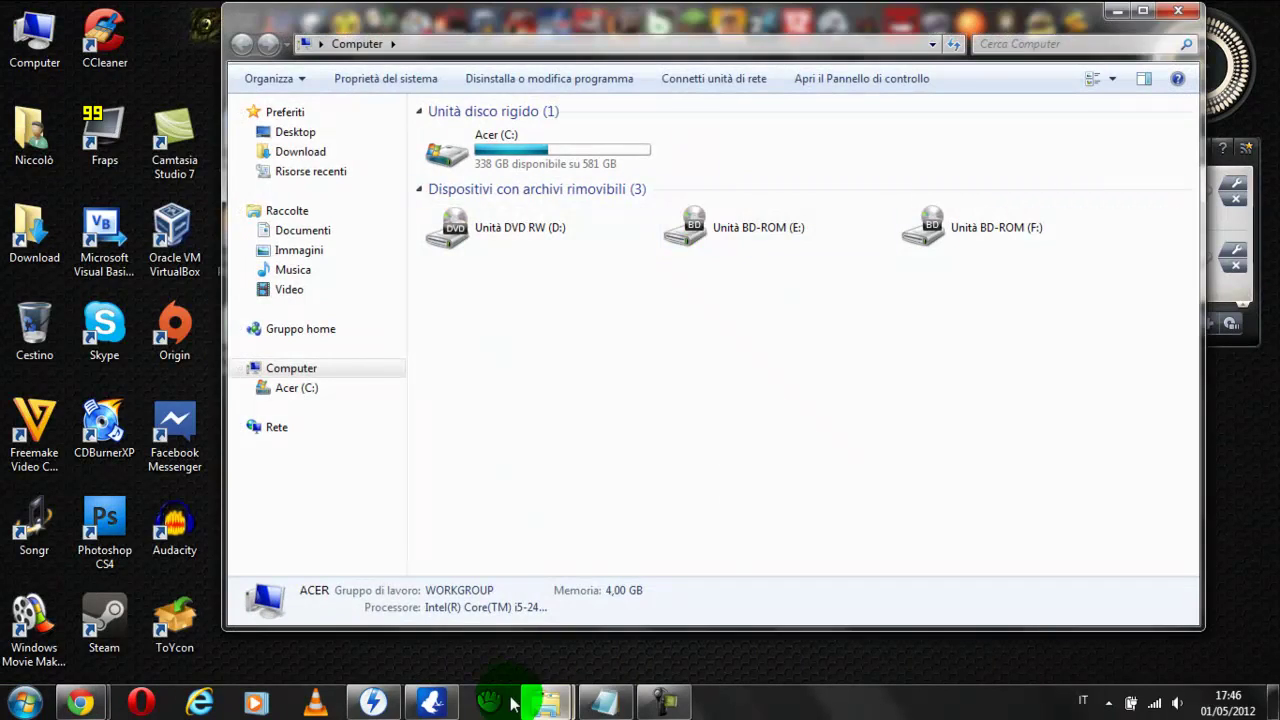
click(546, 697)
click(469, 624)
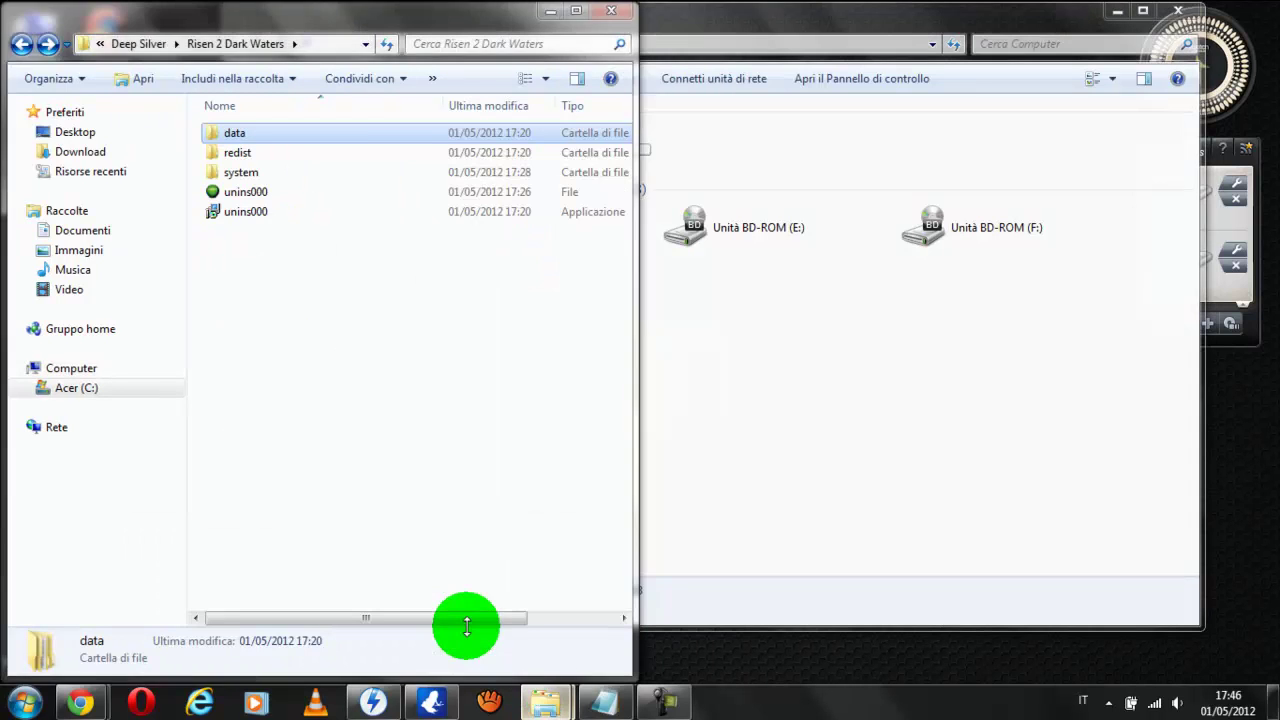
click(45, 46)
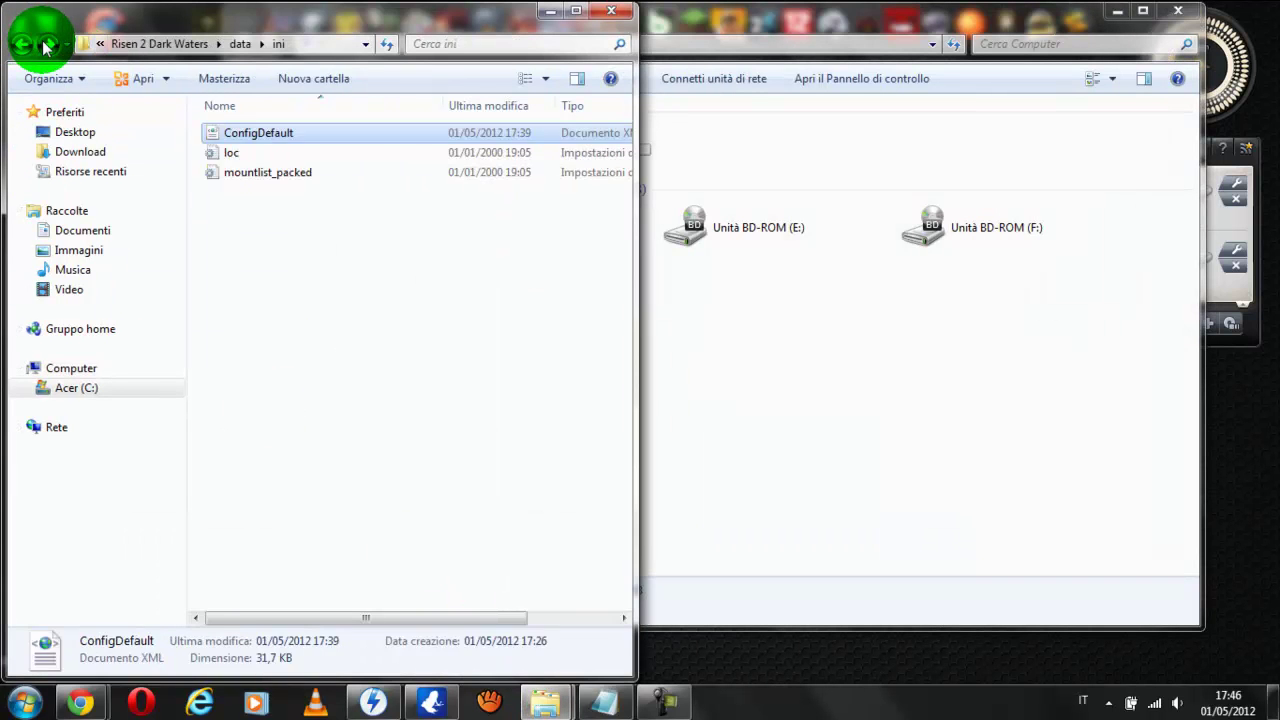
click(45, 46)
click(45, 46)
click(17, 46)
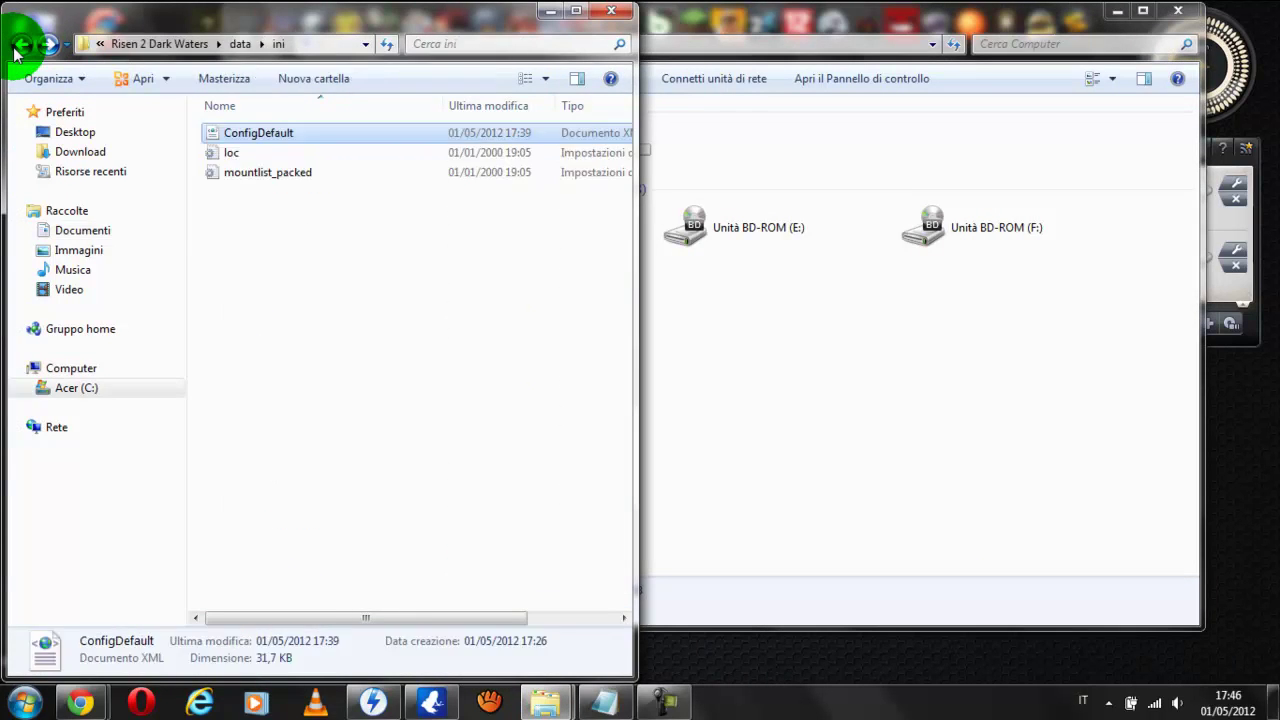
click(17, 46)
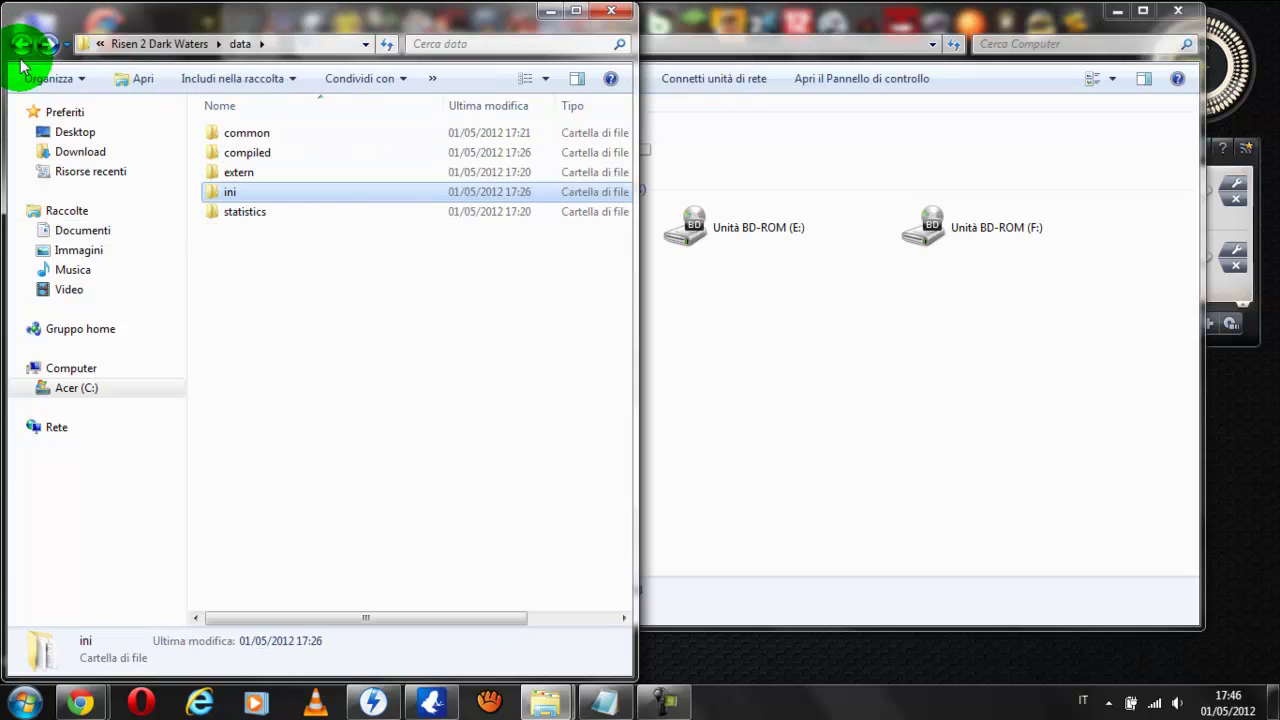
Mount sr-r2dw.iso on virtual drive E: in DAEMON Tools and open the disc's folder to view its files
click(373, 703)
drag(695, 150, 708, 607)
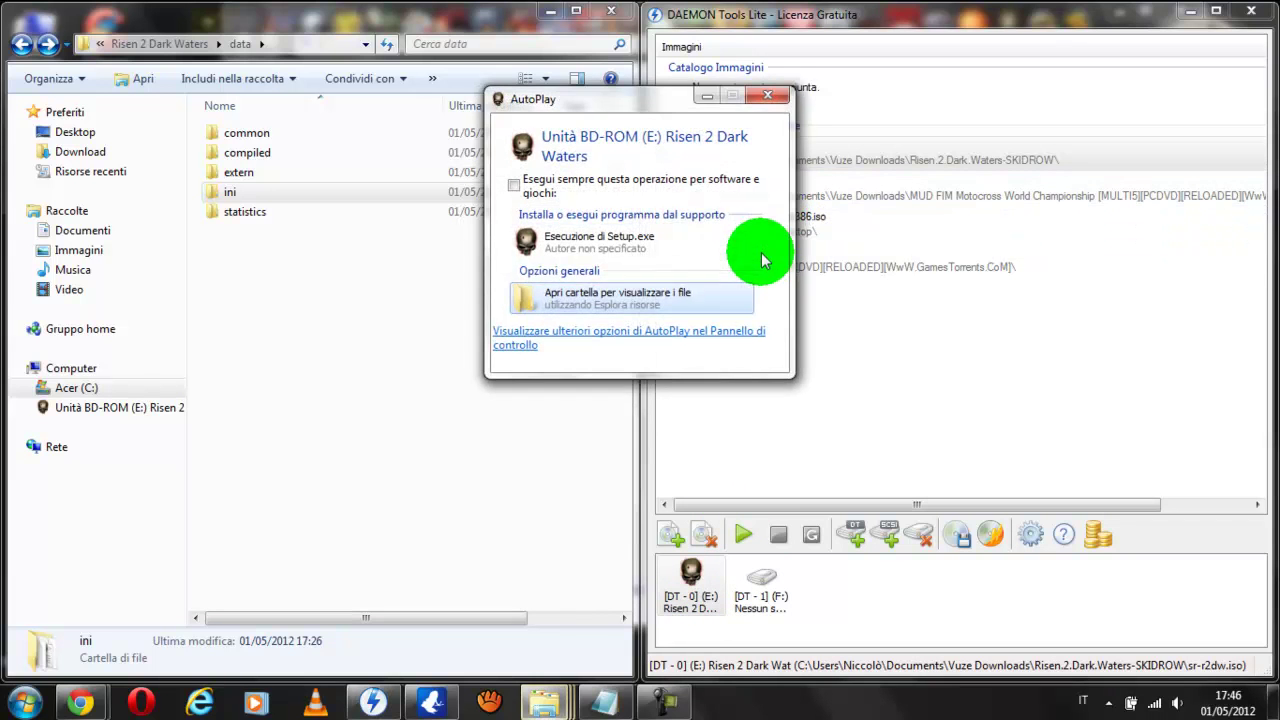
click(645, 303)
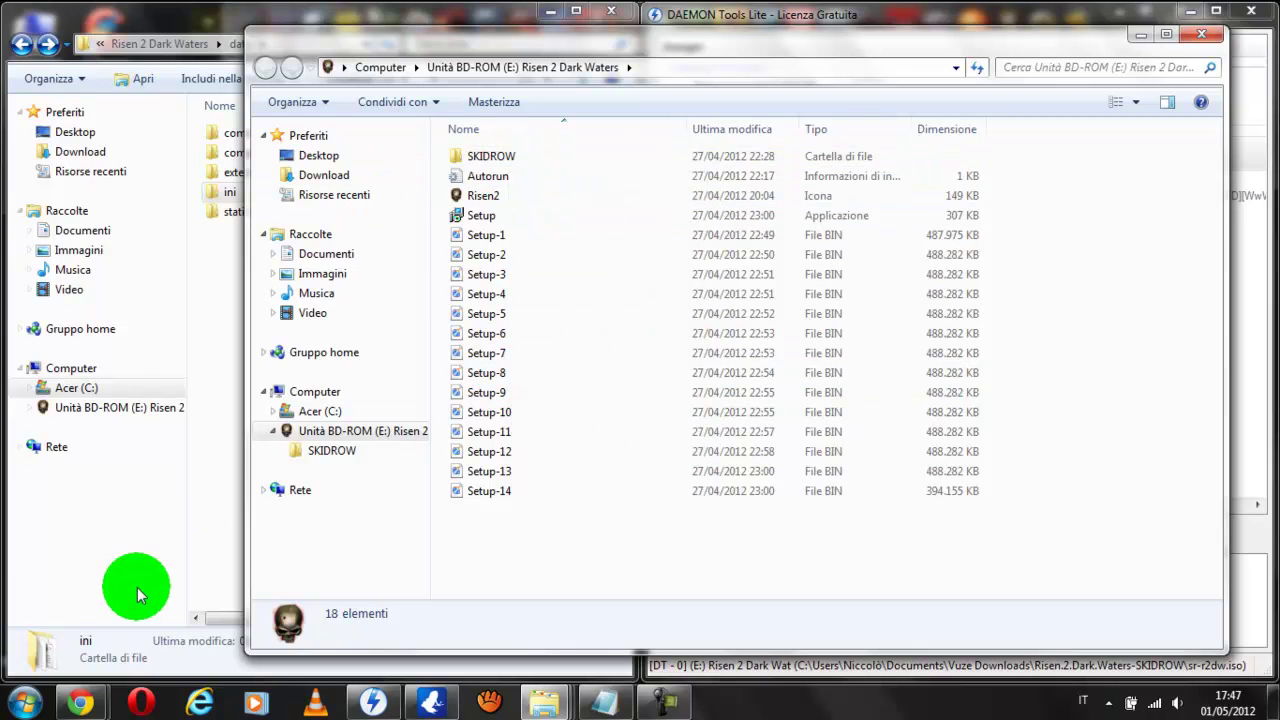
Open Computer and browse to the Programmi (x86) folder on drive Acer (C:)
click(15, 600)
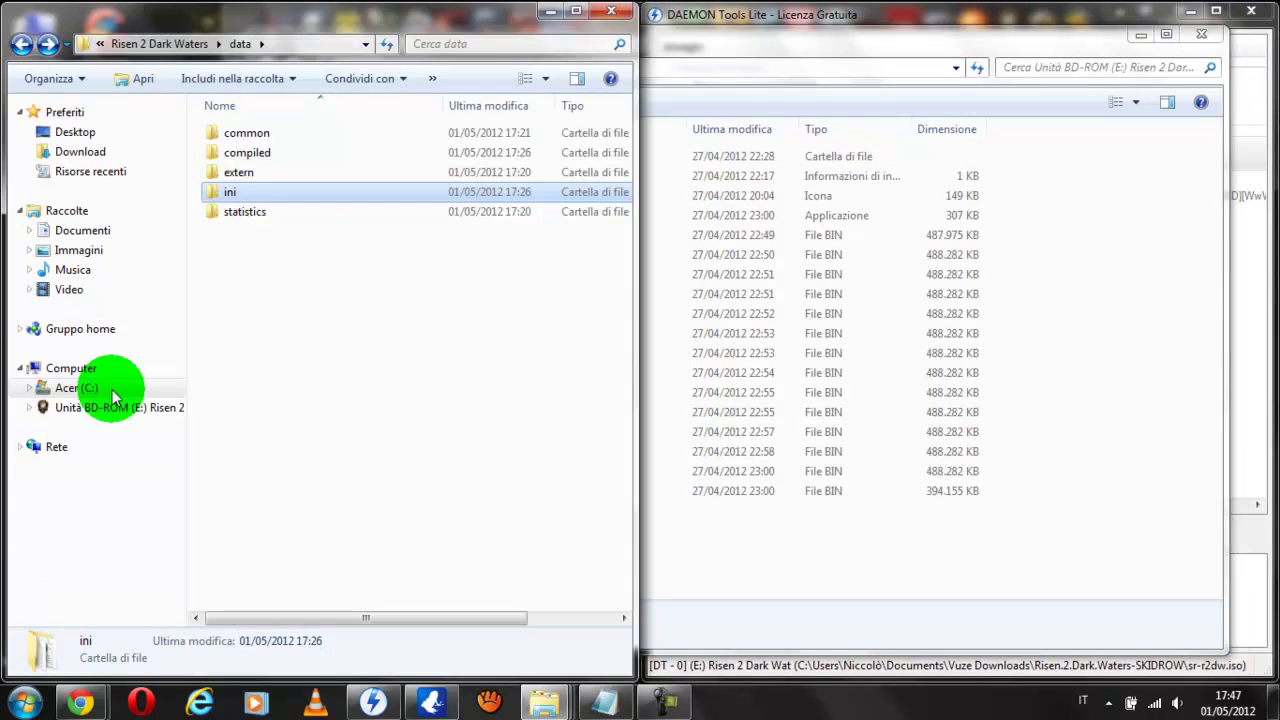
click(22, 702)
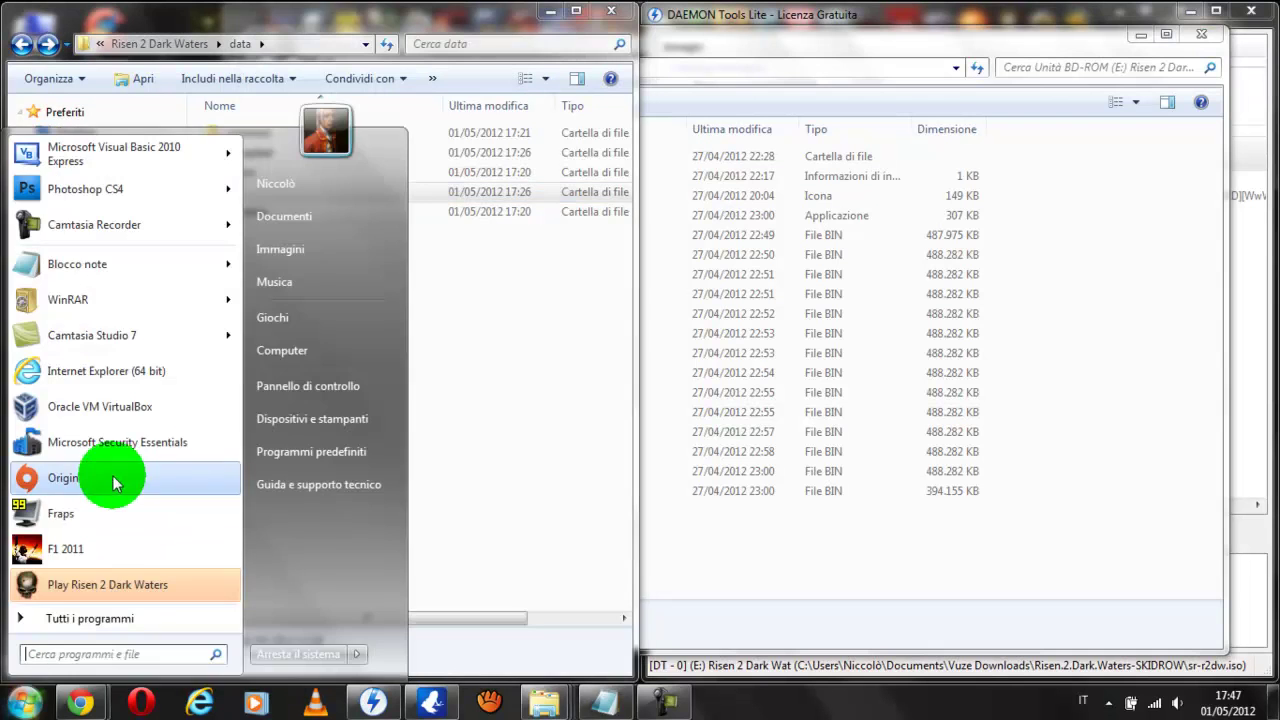
click(251, 355)
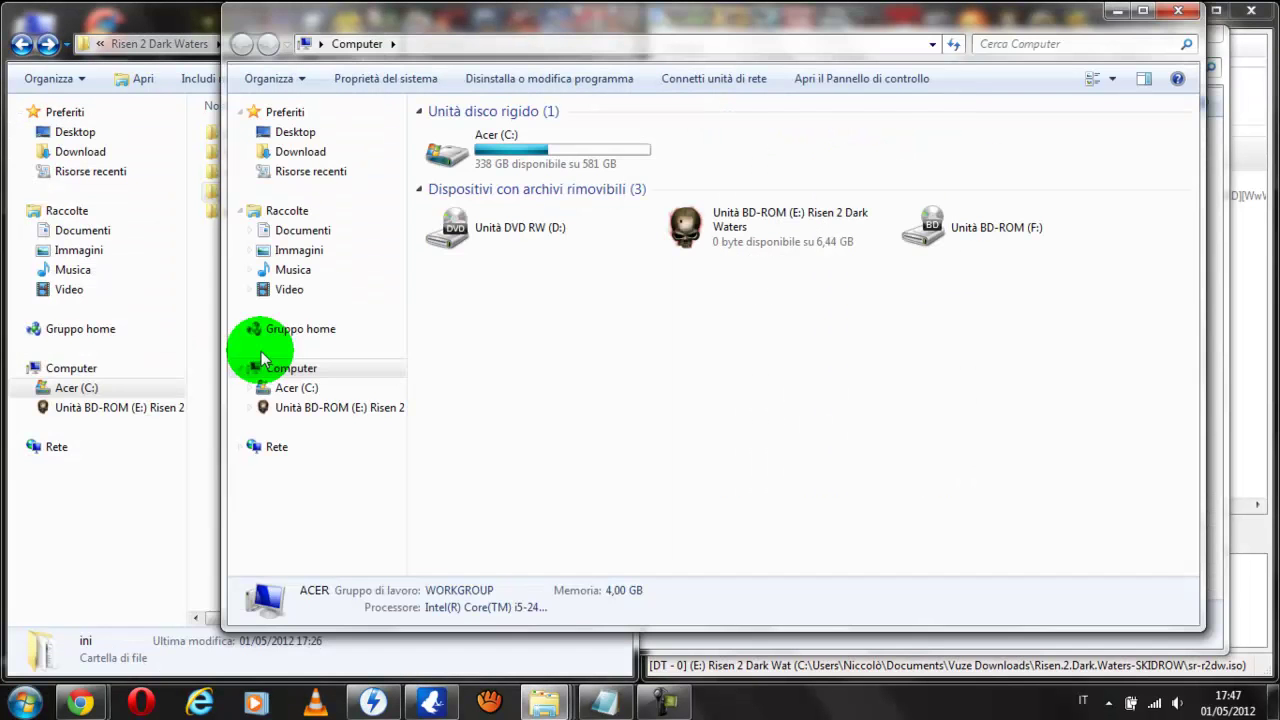
double_click(497, 147)
double_click(509, 308)
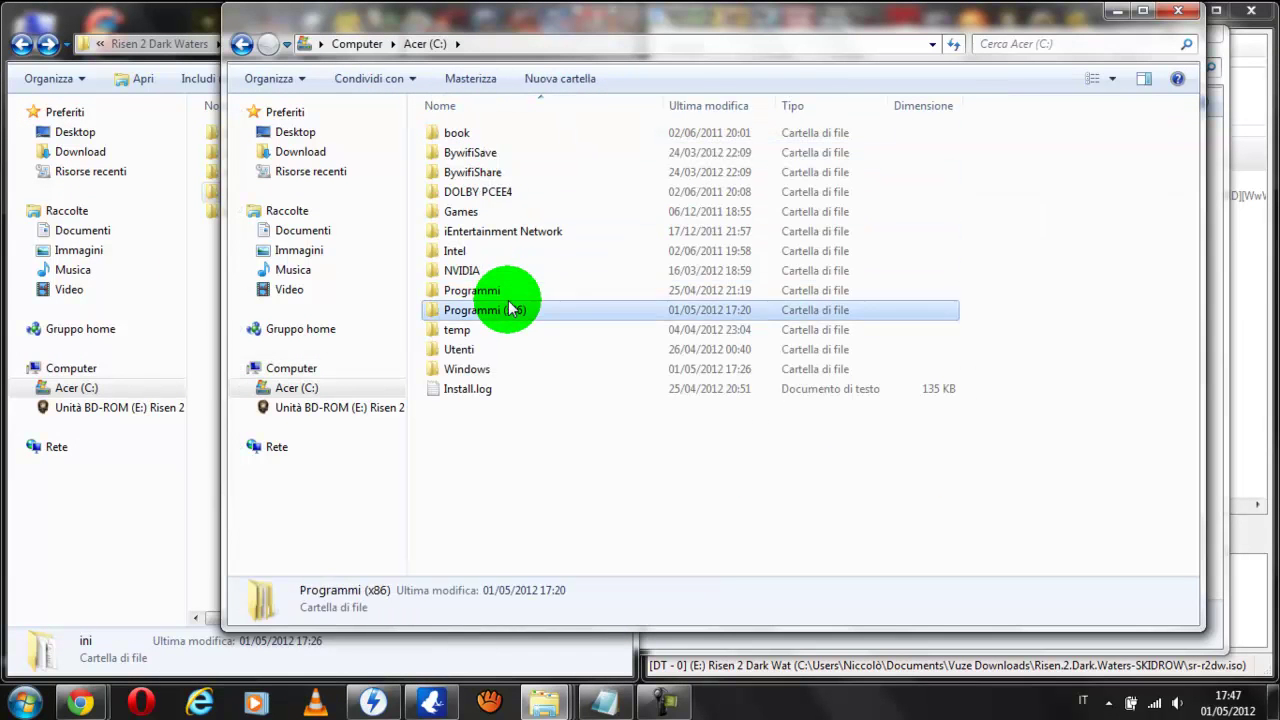
Open the system folder of the installed game, under Deep Silver and Risen 2 Dark Waters
scroll(518, 369, down, 2)
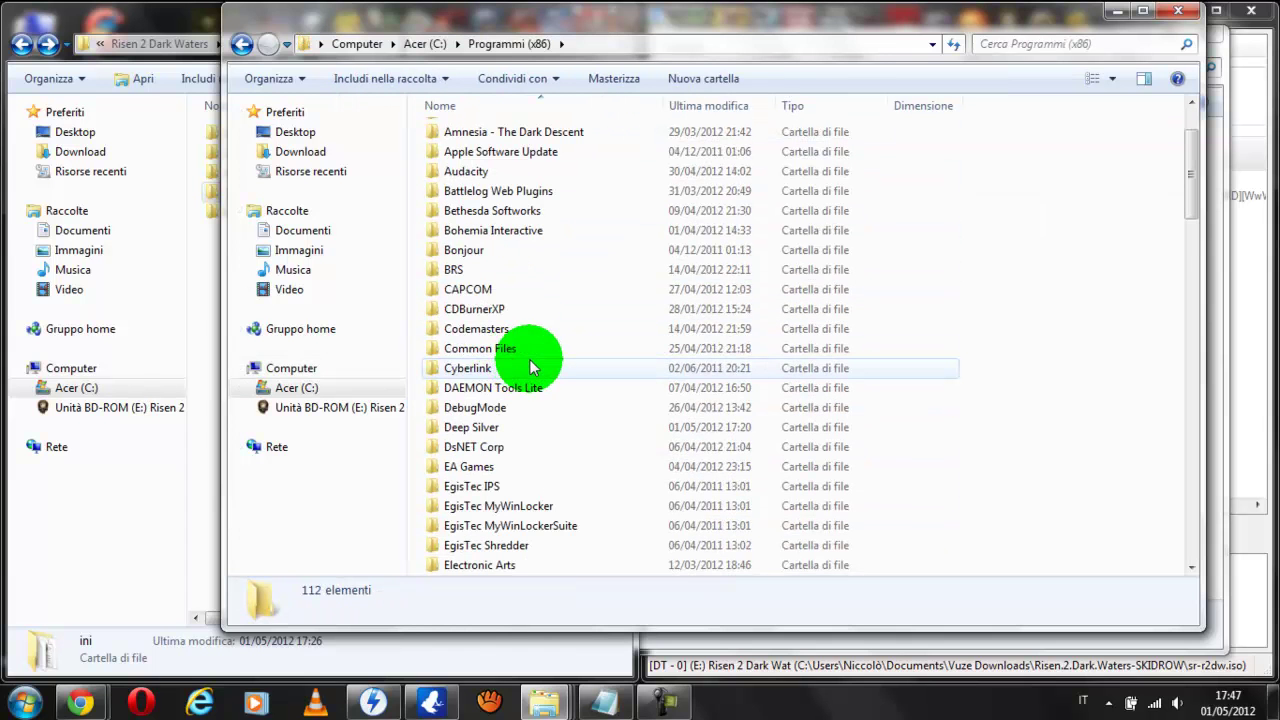
scroll(532, 368, down, 7)
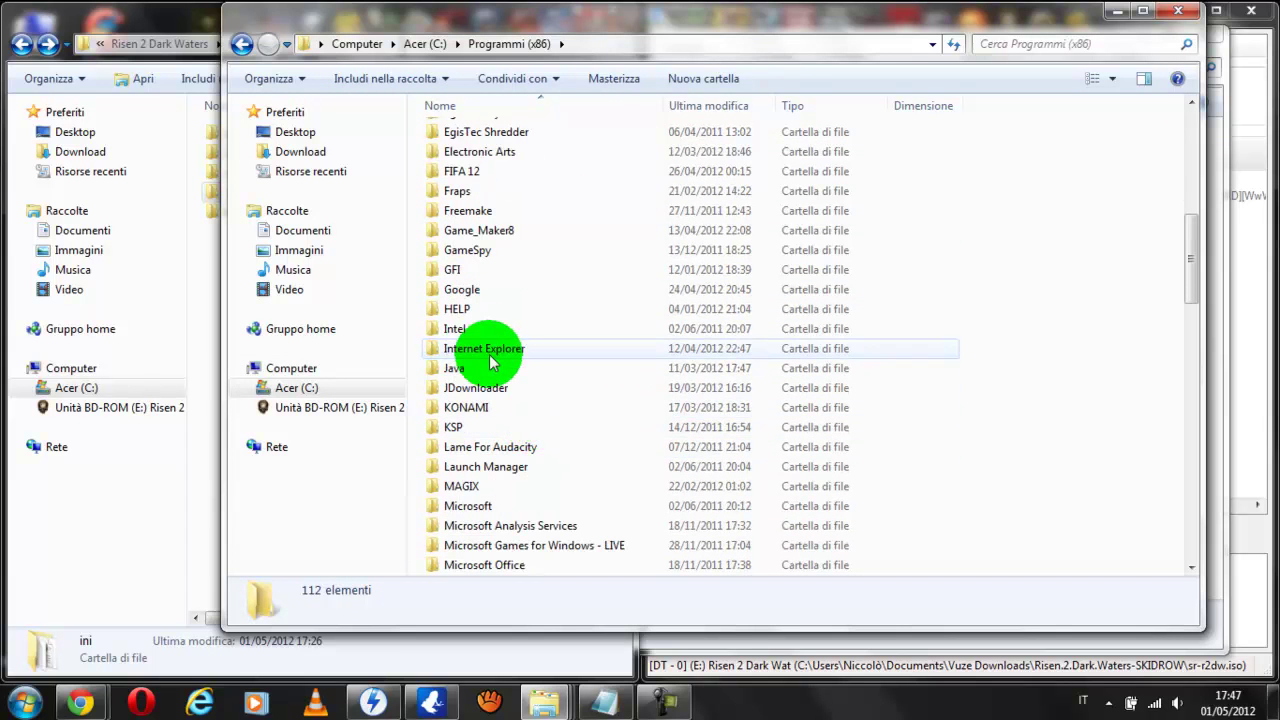
scroll(483, 352, down, 2)
scroll(522, 440, up, 7)
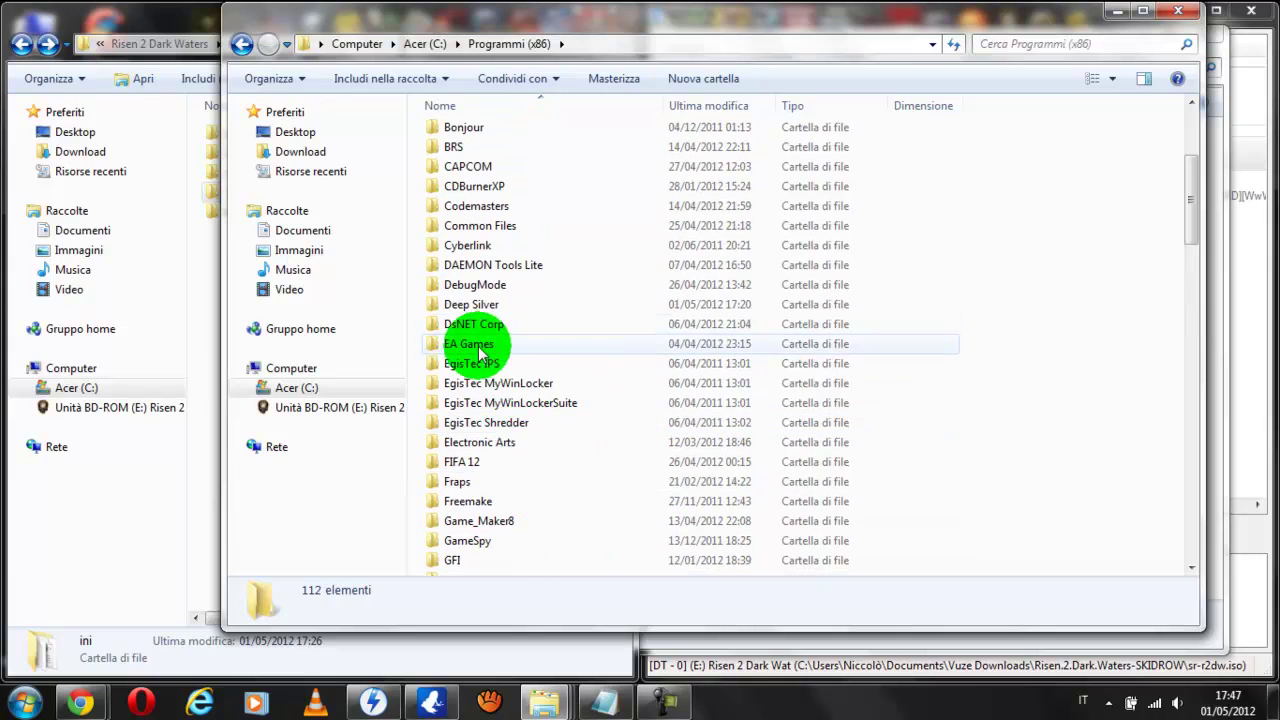
double_click(472, 303)
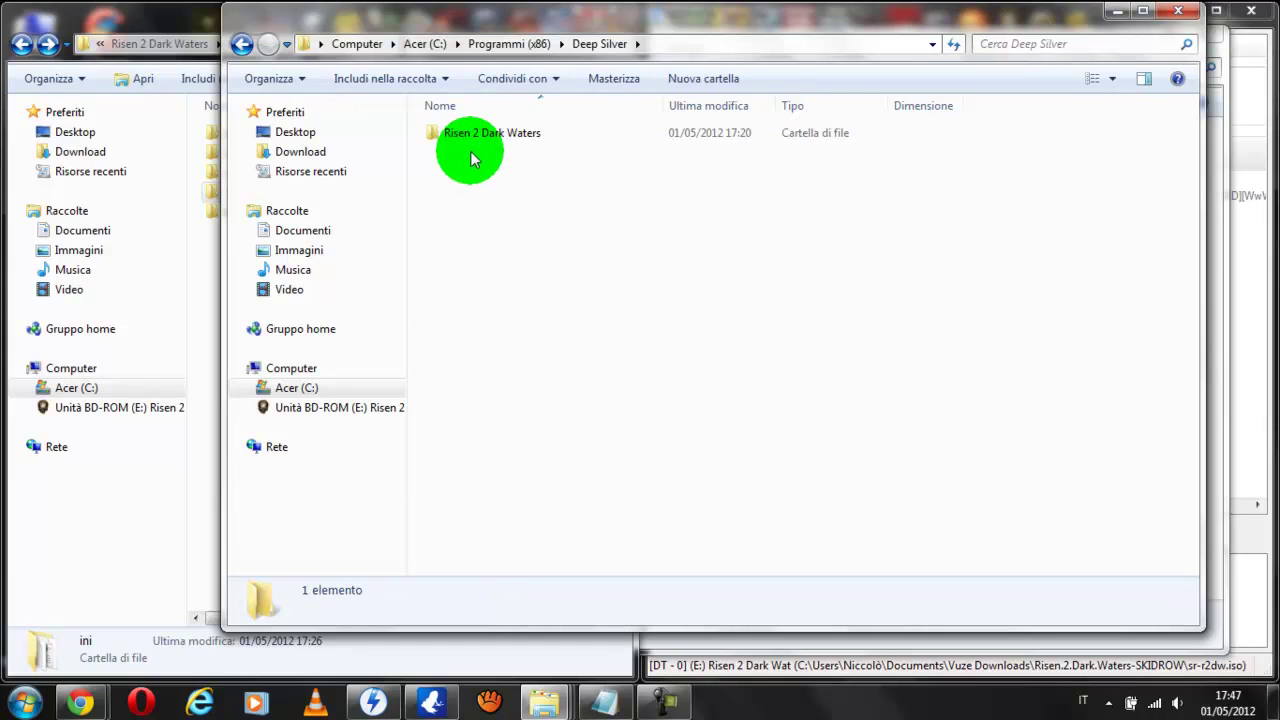
double_click(470, 138)
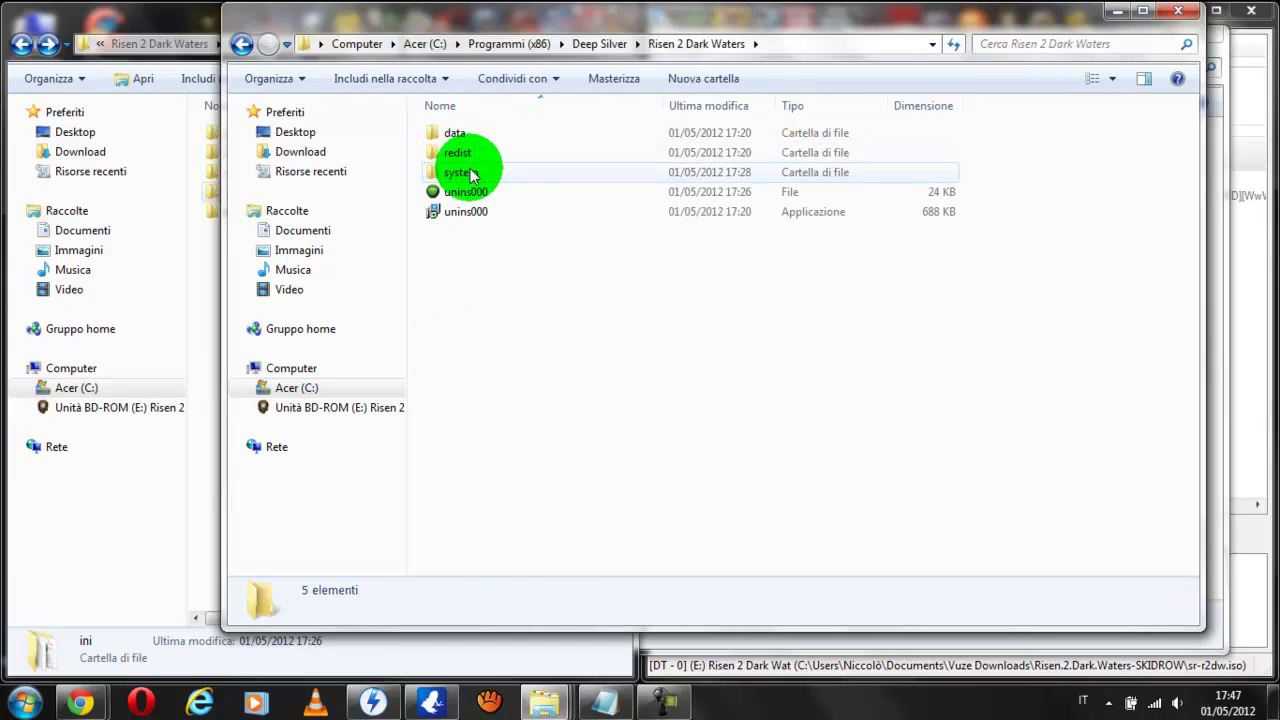
double_click(460, 172)
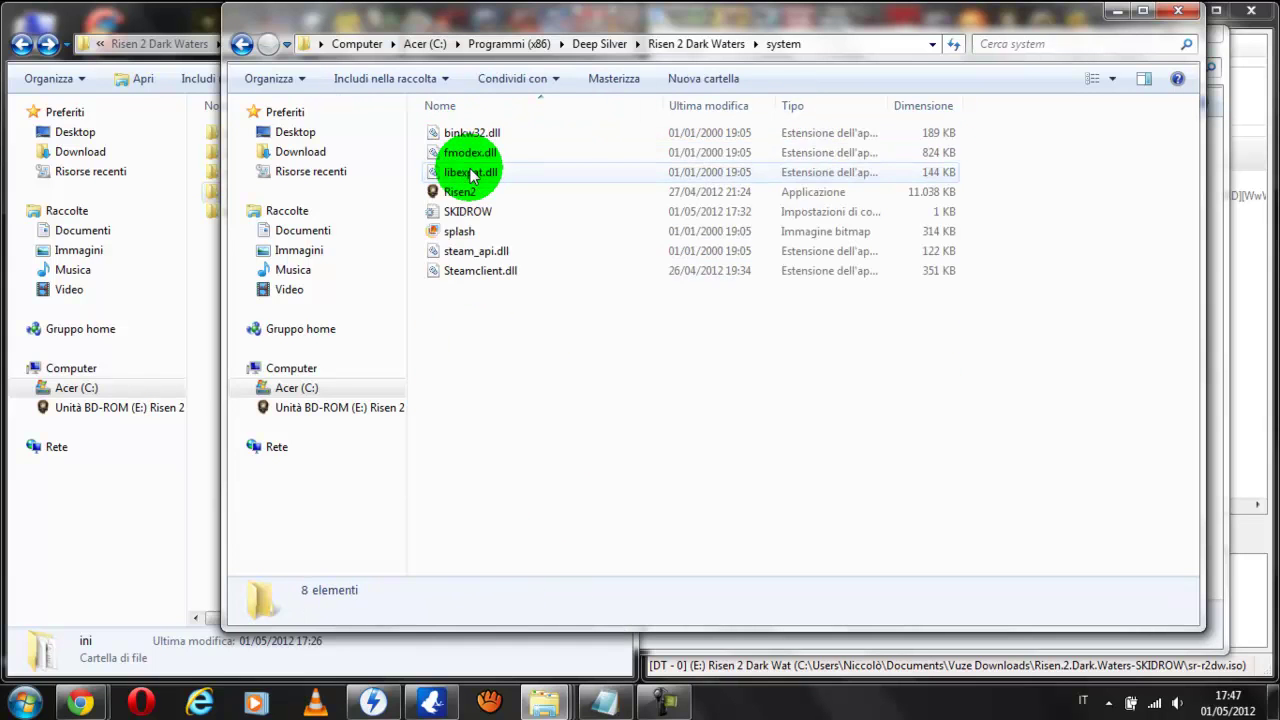
Bring up the game's data folder window and minimize it to leave the system folder in view
click(552, 708)
click(342, 638)
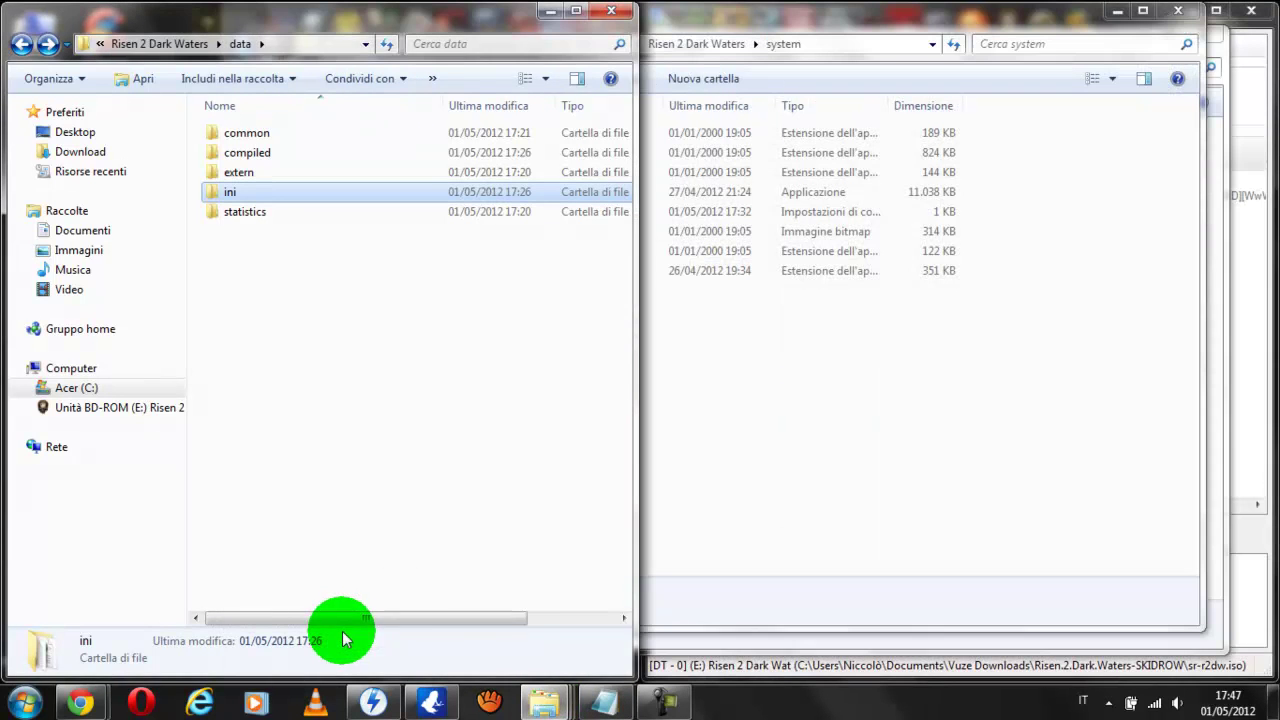
click(549, 11)
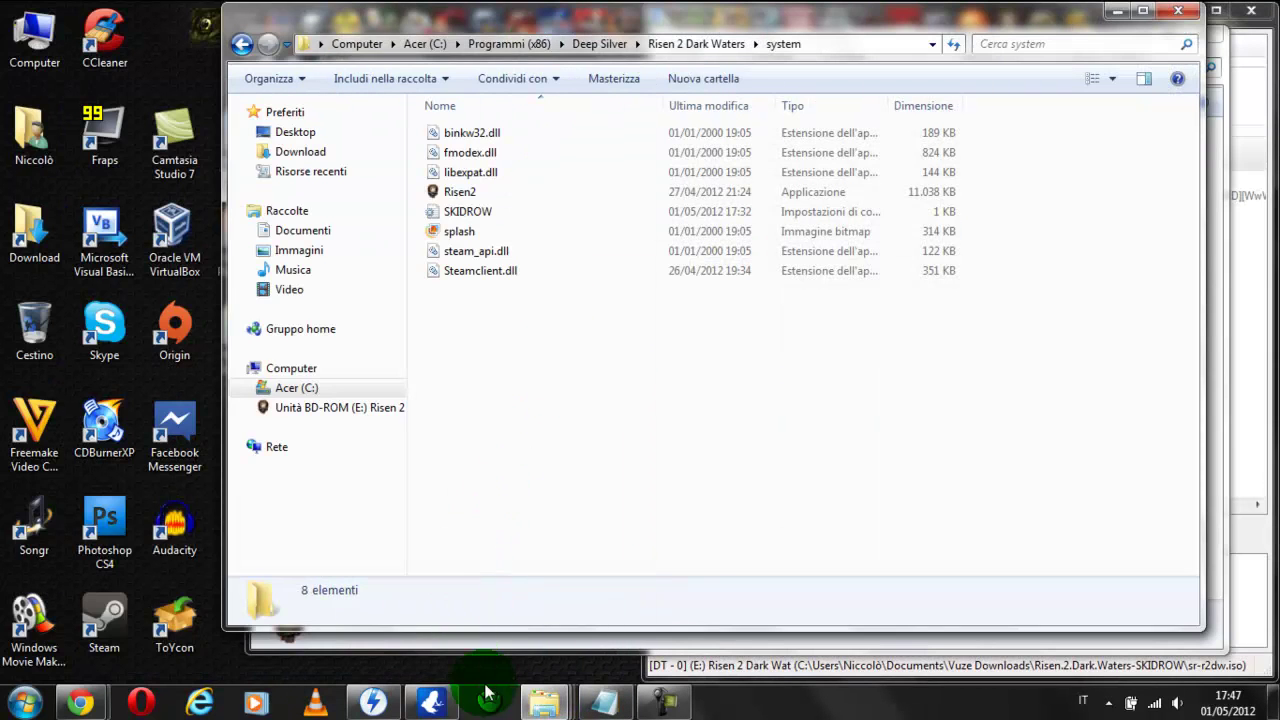
Open the disc's SKIDROW folder beside the system folder, select its Risen2, SKIDROW and Steamclient.dll files, and close the disc window
click(571, 692)
click(691, 586)
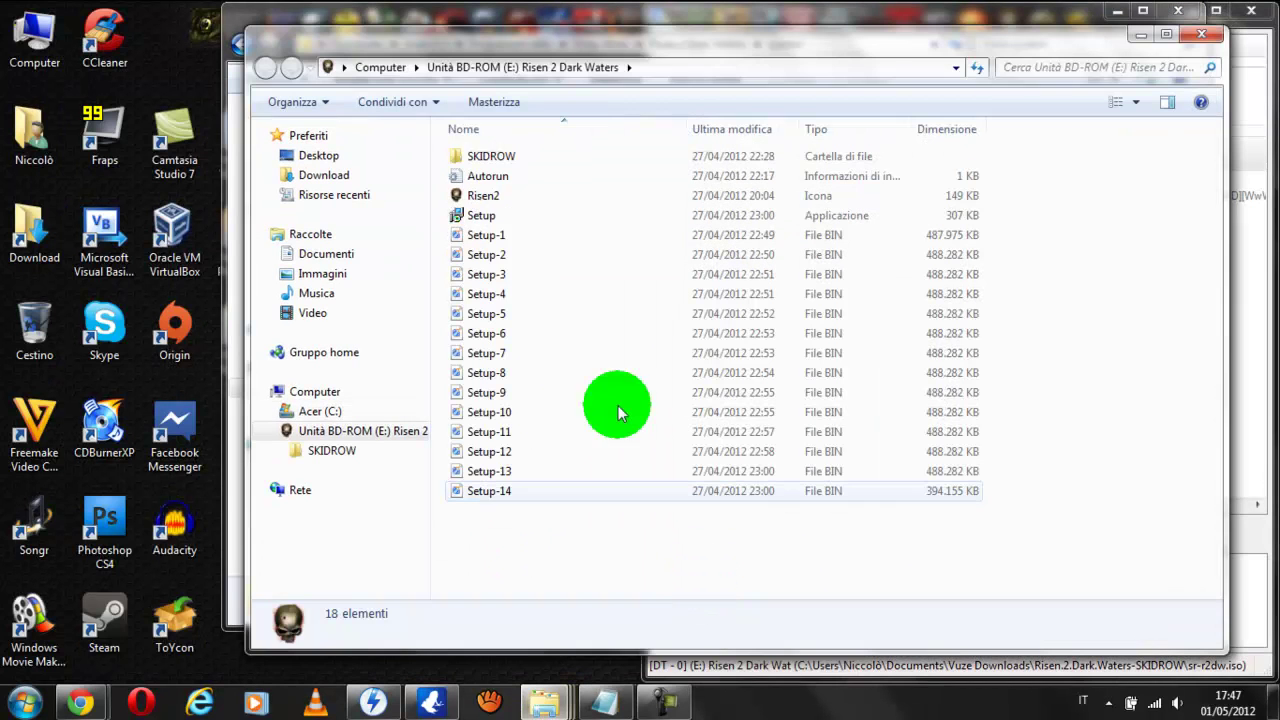
double_click(476, 153)
drag(491, 29, 787, 420)
drag(830, 590, 802, 528)
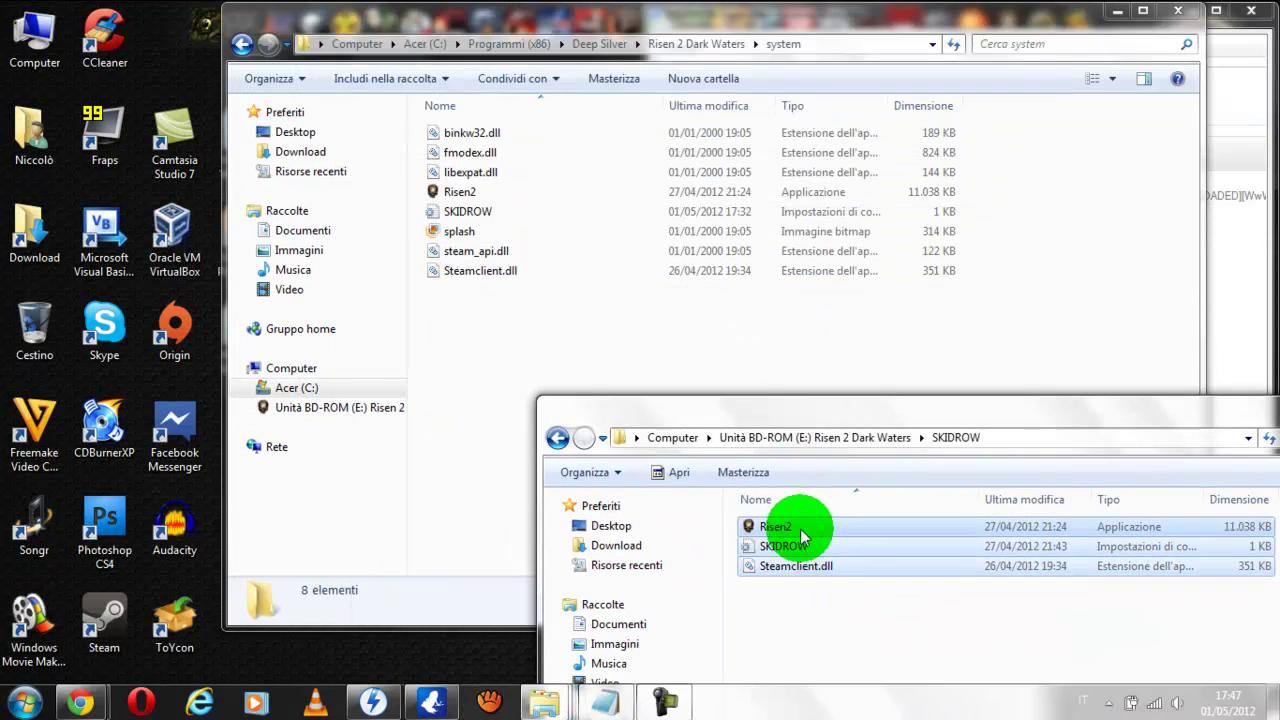
drag(1067, 406, 775, 348)
click(1134, 343)
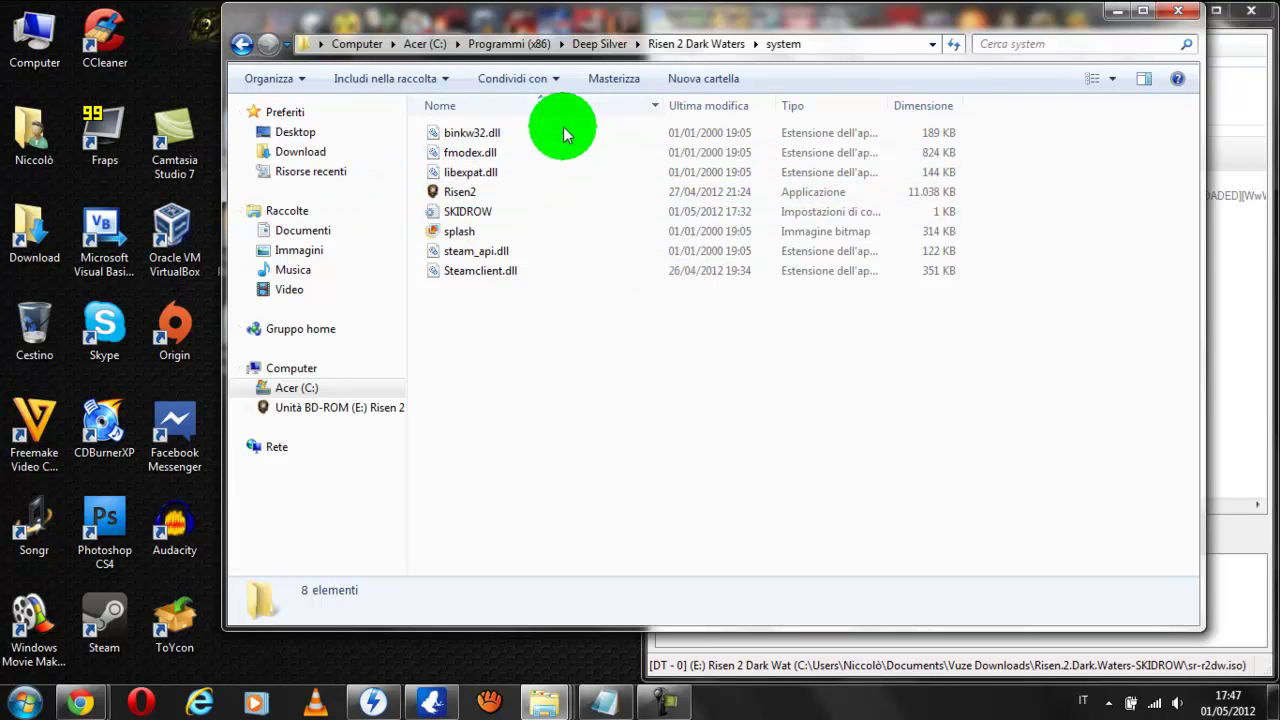
Bring up the Send to options for the Risen2 application in the system folder and dismiss them
click(452, 194)
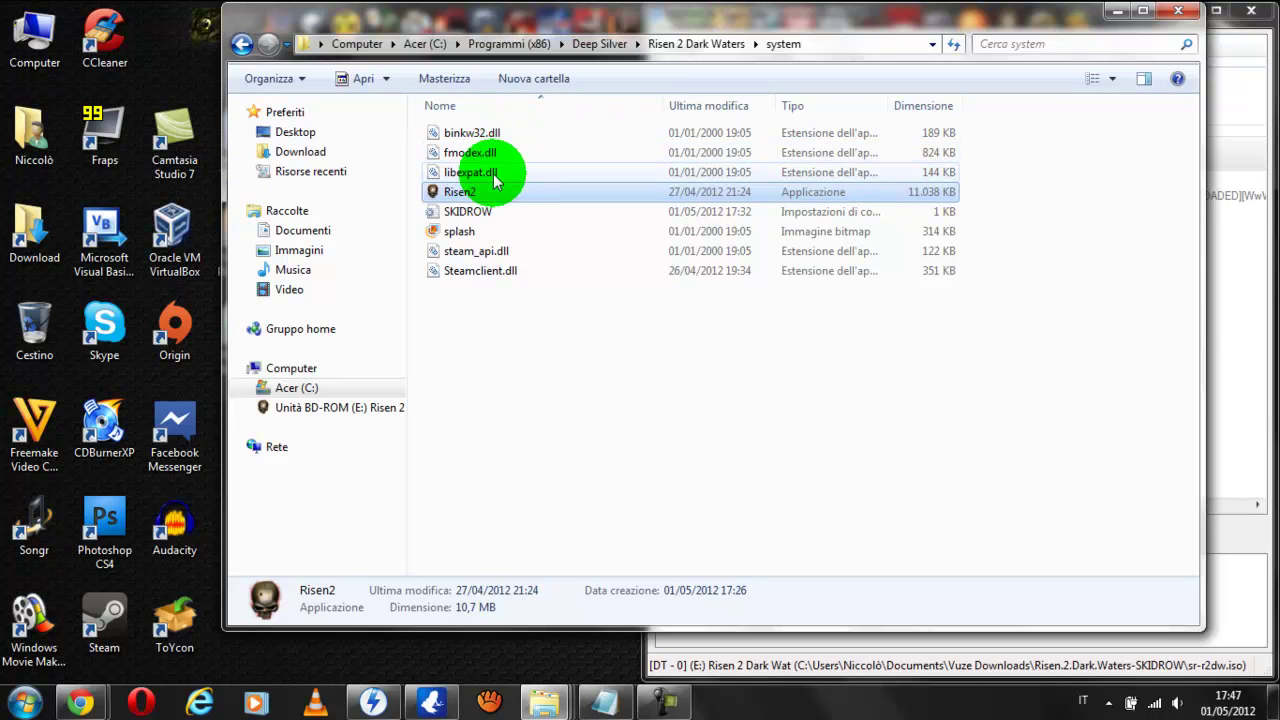
mouse_move(456, 205)
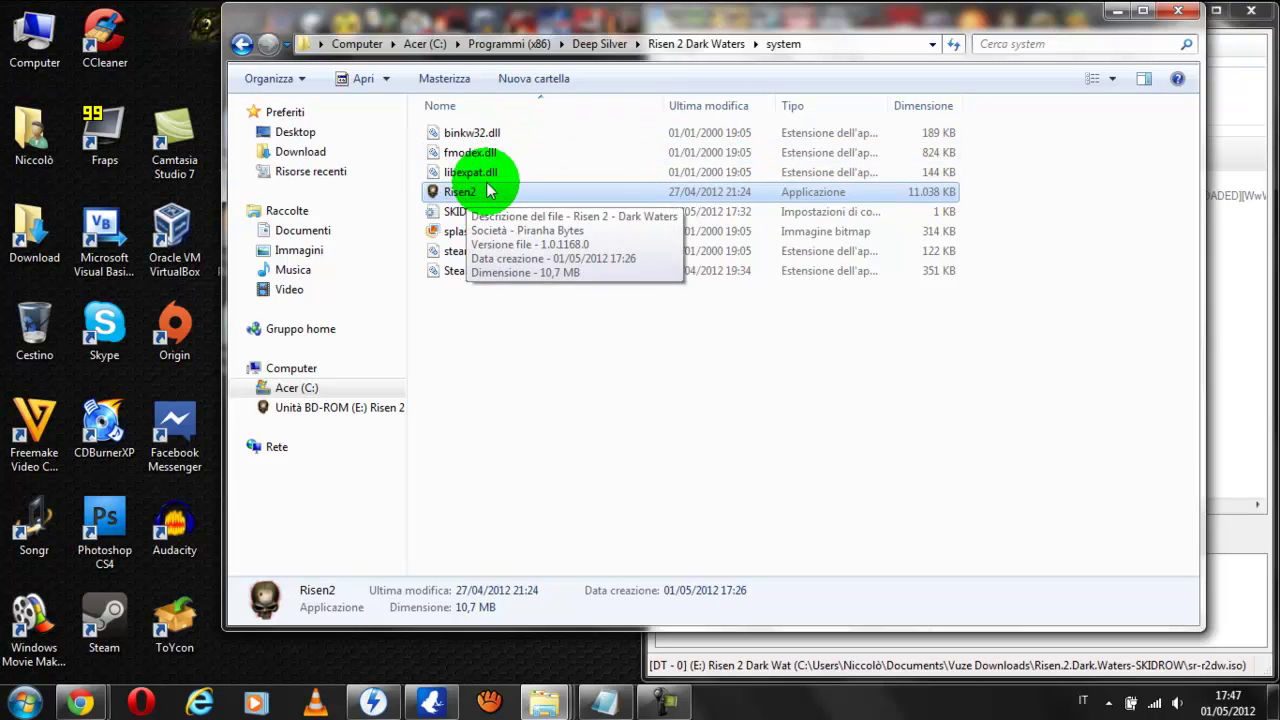
right_click(436, 192)
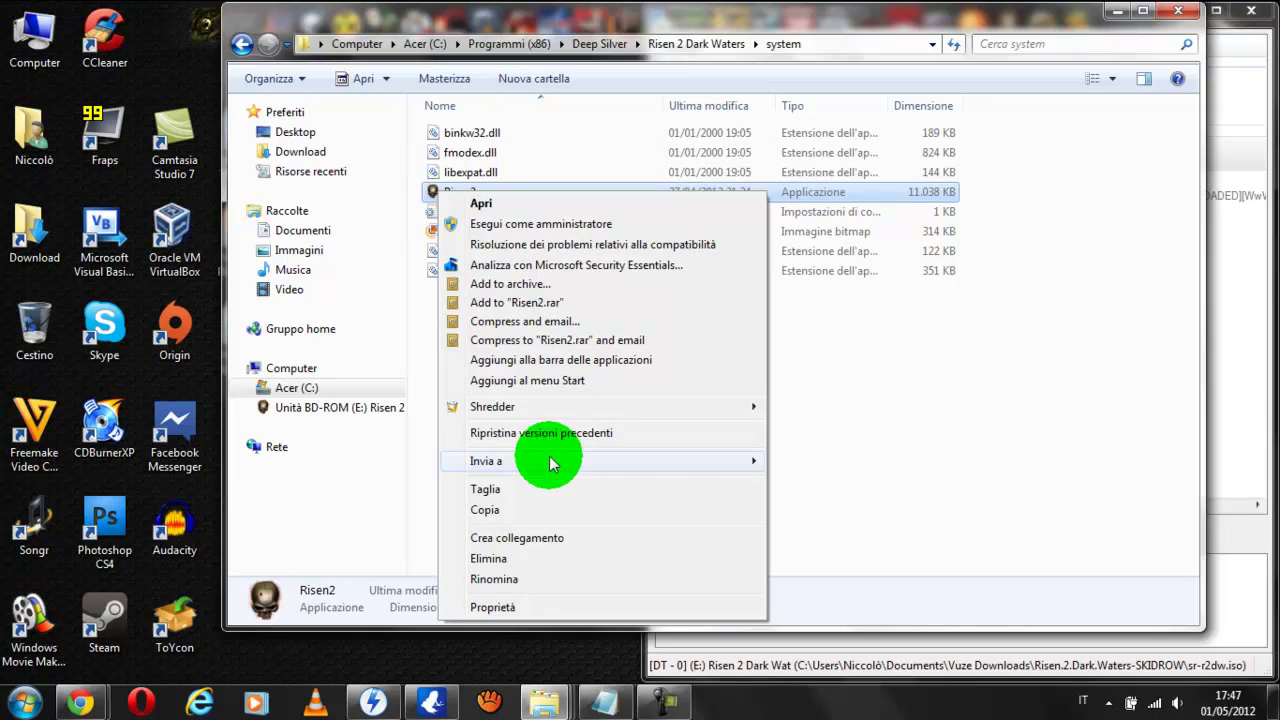
click(900, 403)
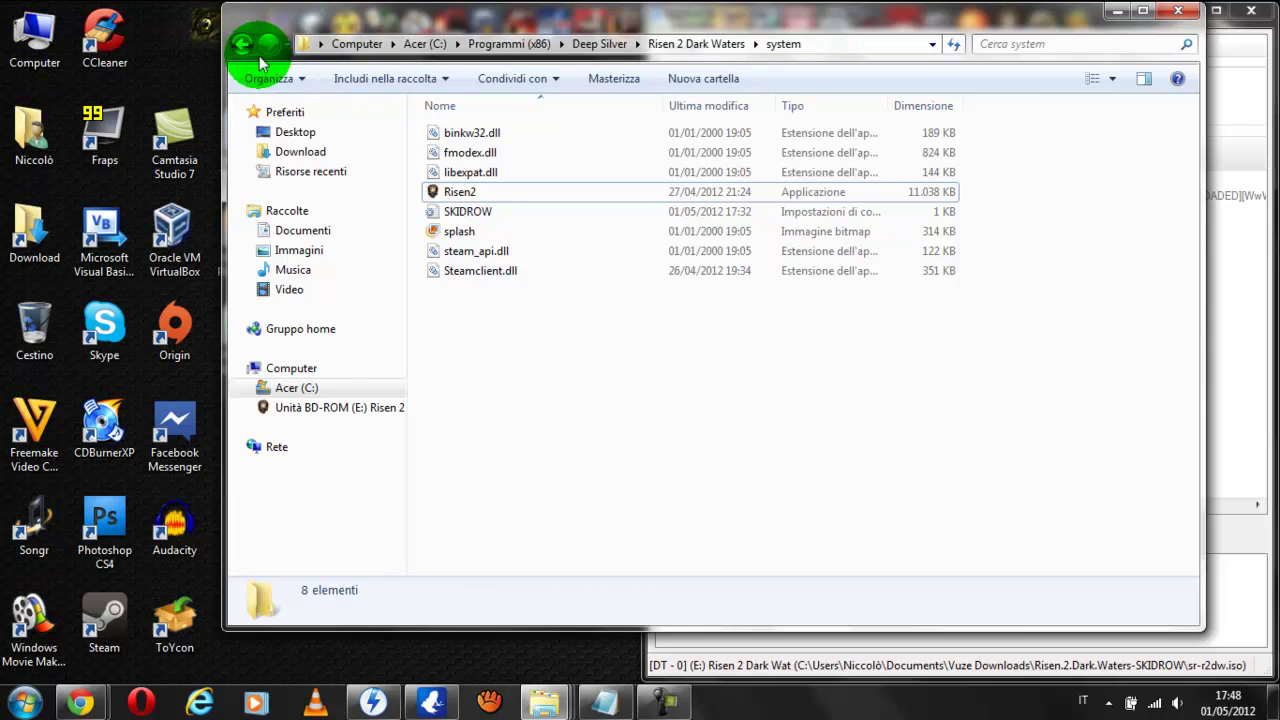
Close the system folder window, unmount all virtual drives in DAEMON Tools and close it
click(1165, 17)
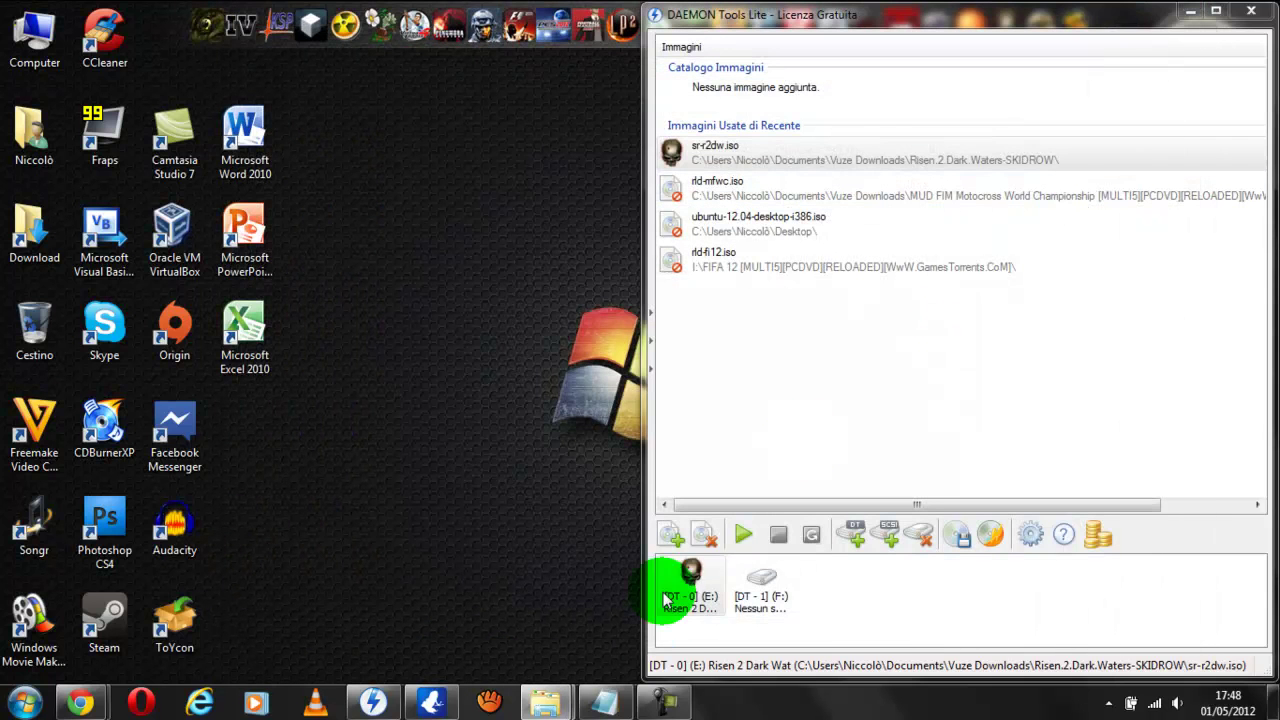
right_click(716, 606)
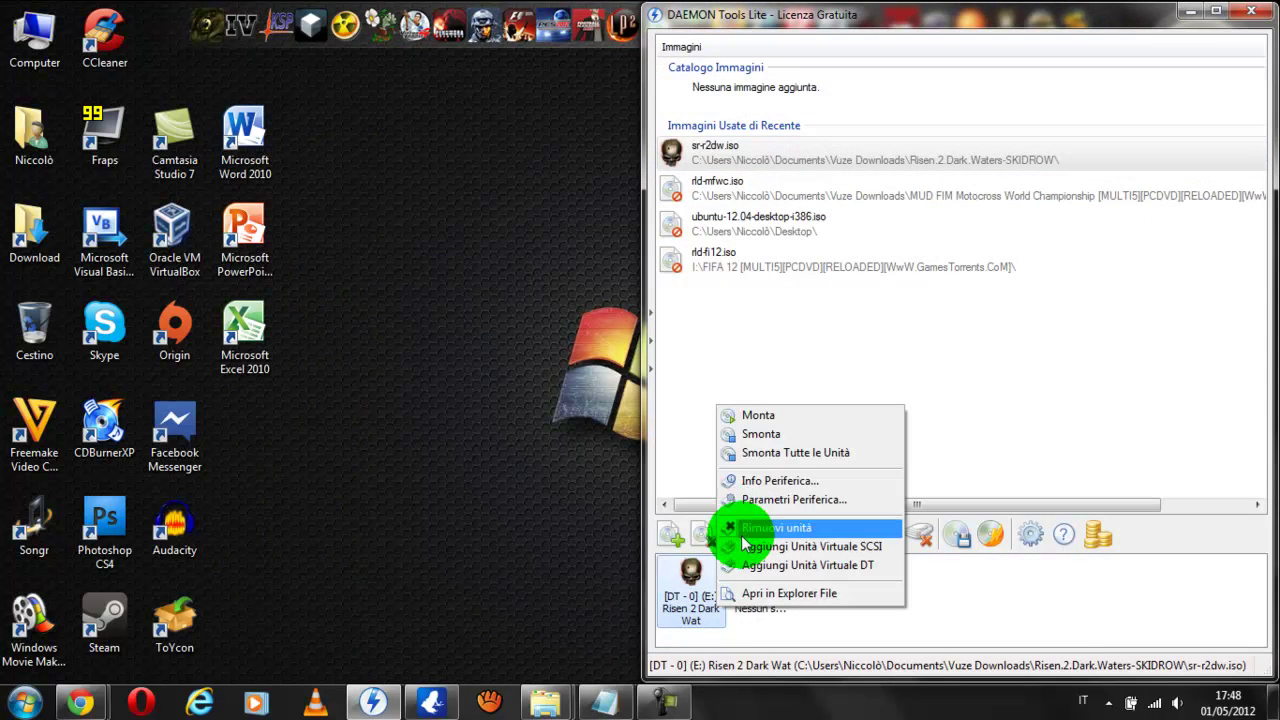
click(735, 452)
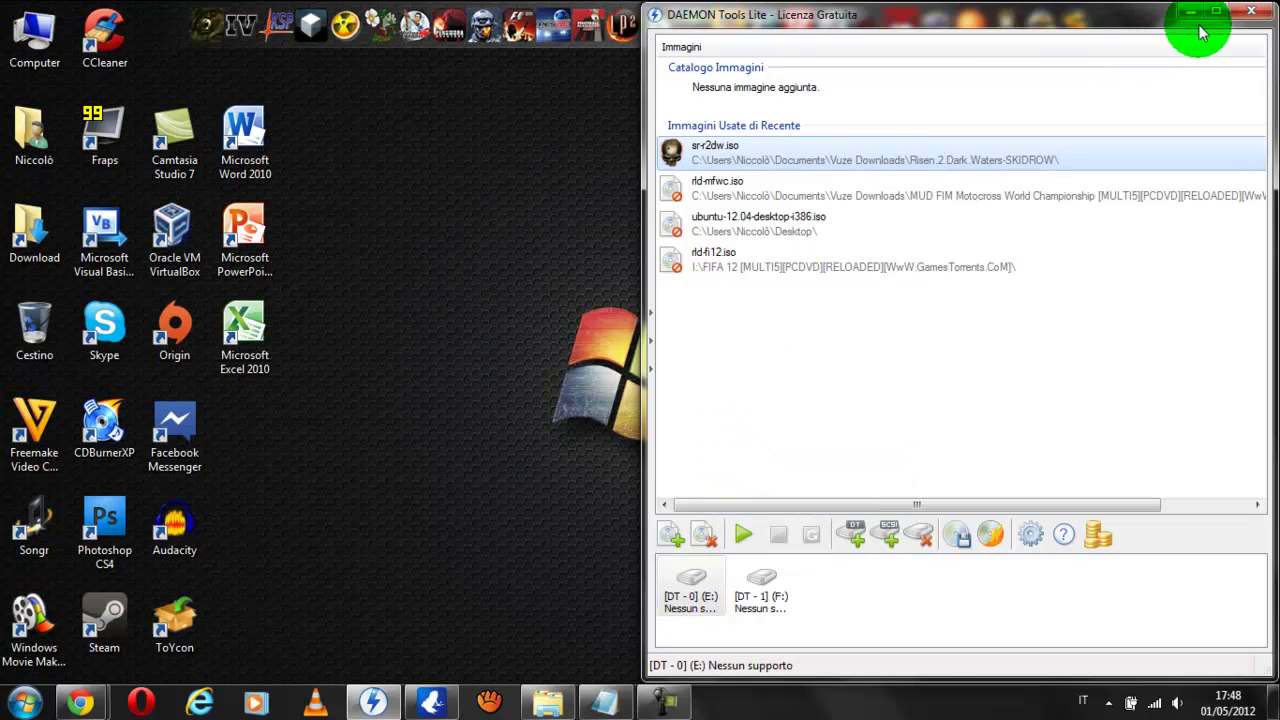
click(1252, 12)
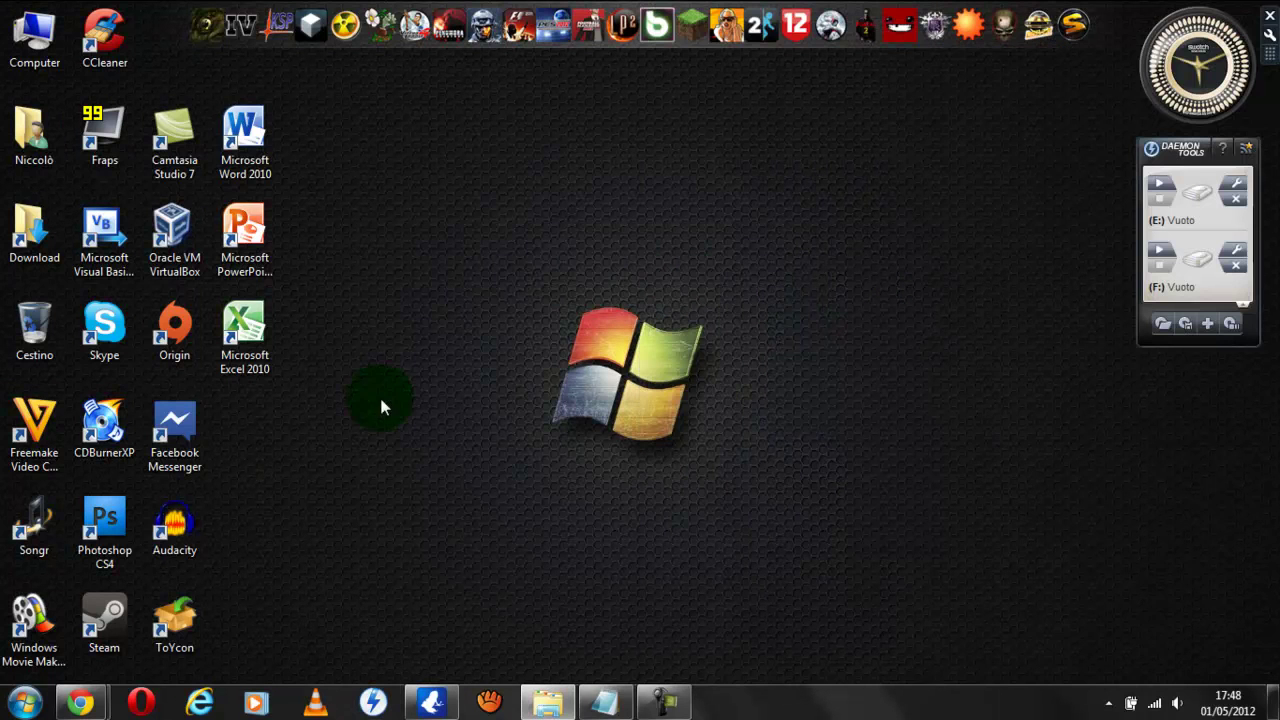
Return to the game's Risen 2 Dark Waters folder window and open the ini folder inside data
click(570, 703)
click(21, 43)
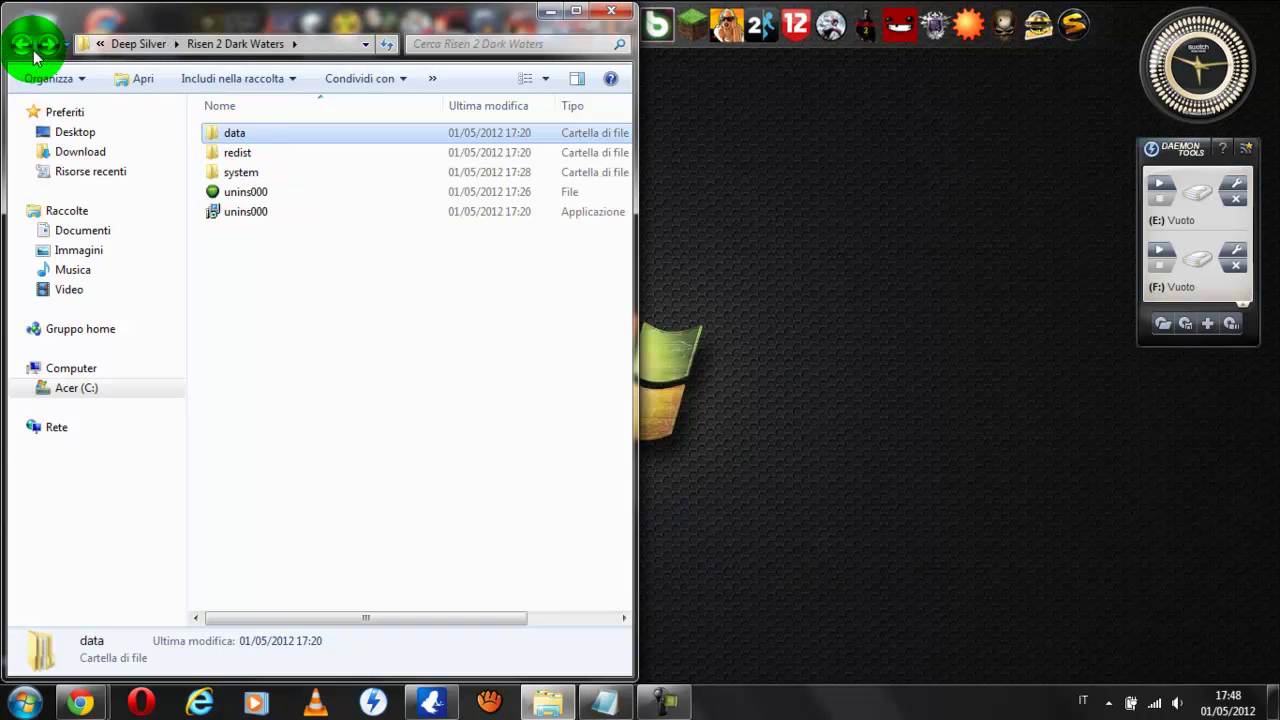
click(241, 140)
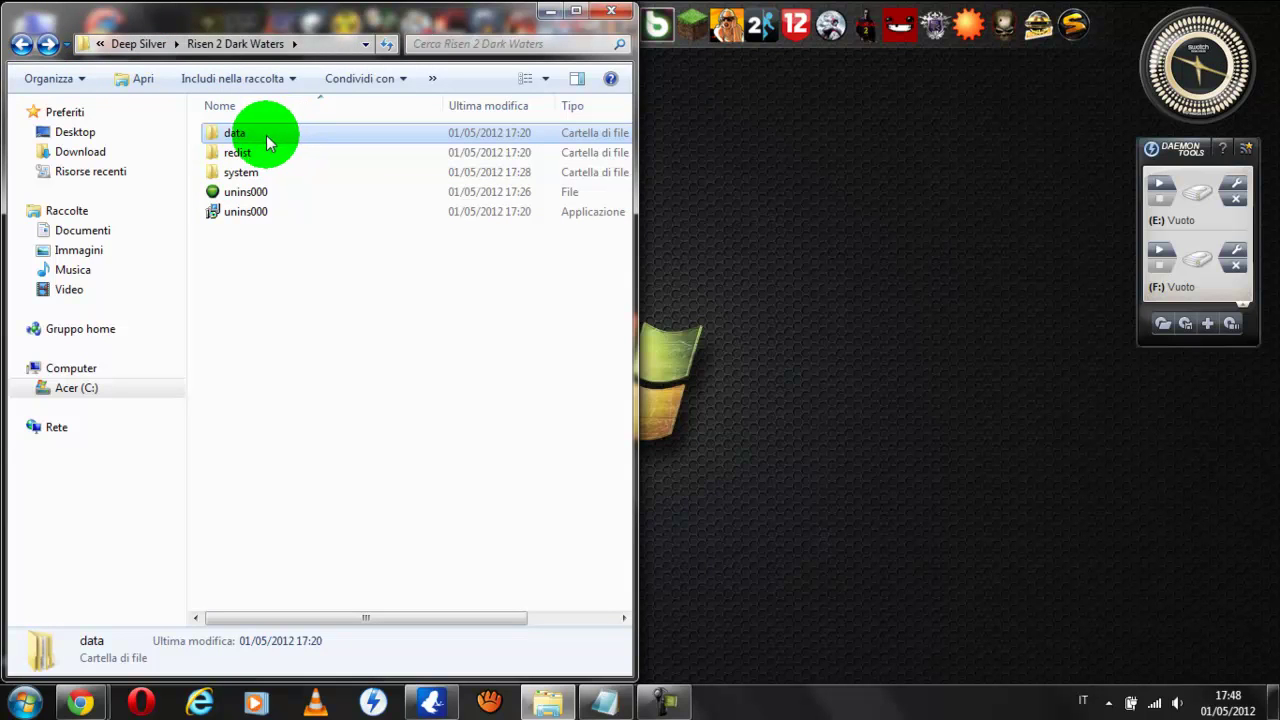
double_click(245, 138)
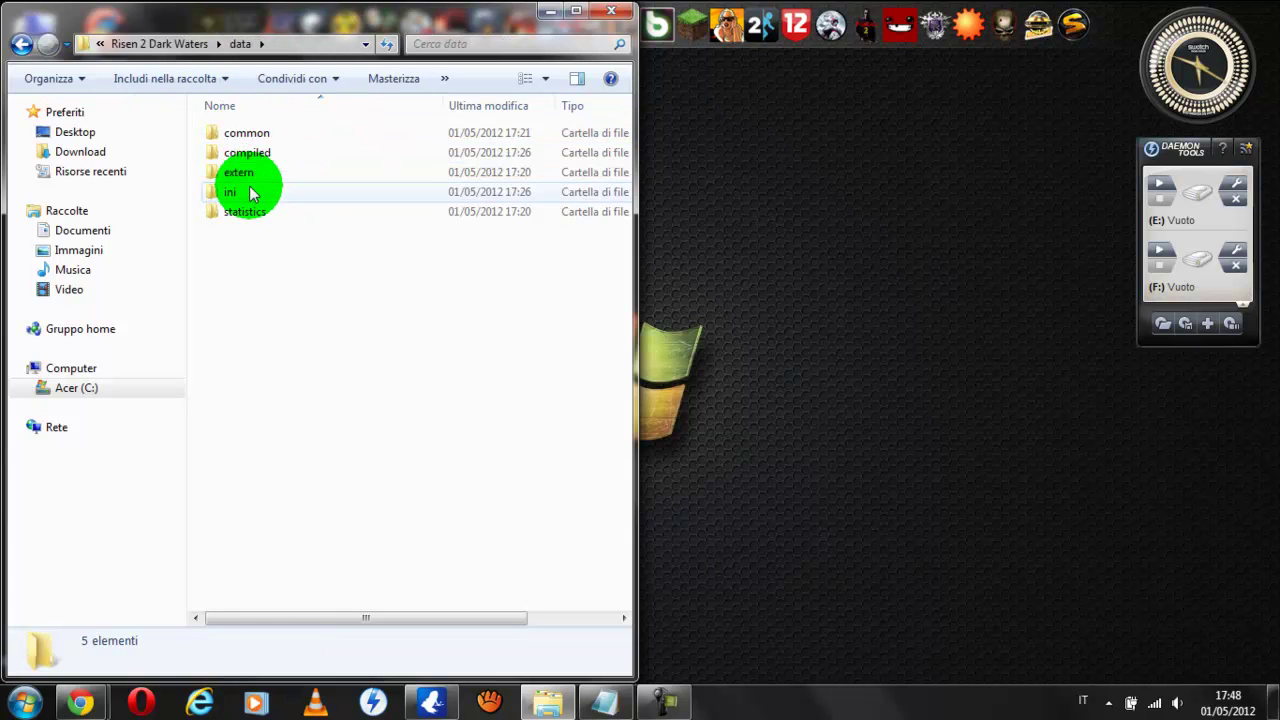
double_click(251, 194)
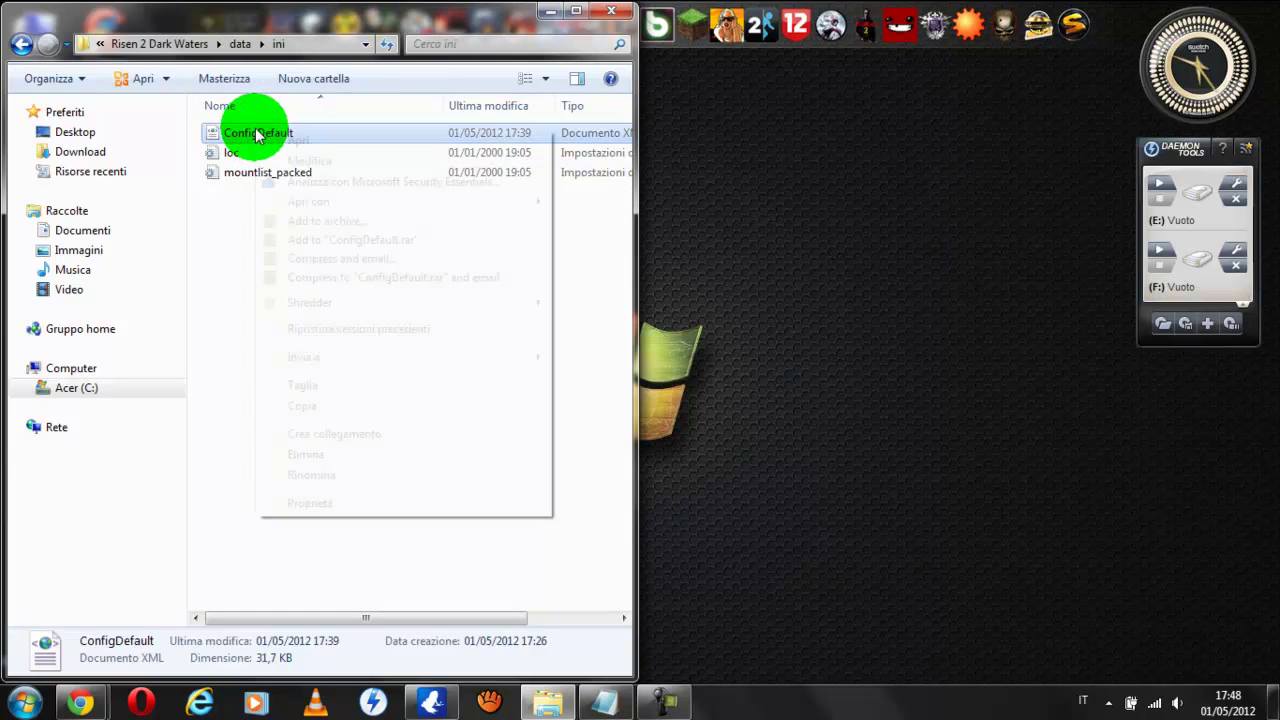
Open the ConfigDefault file from the ini folder in Notepad and close it again
right_click(258, 133)
mouse_move(352, 205)
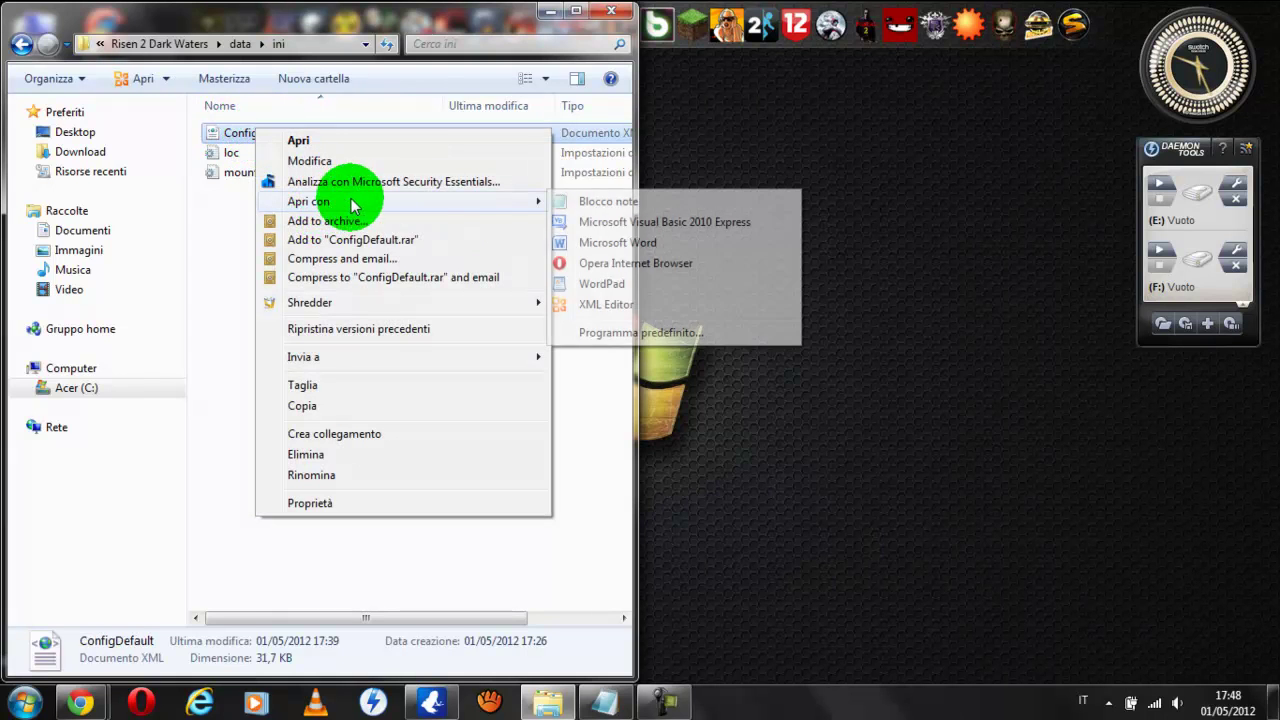
click(608, 202)
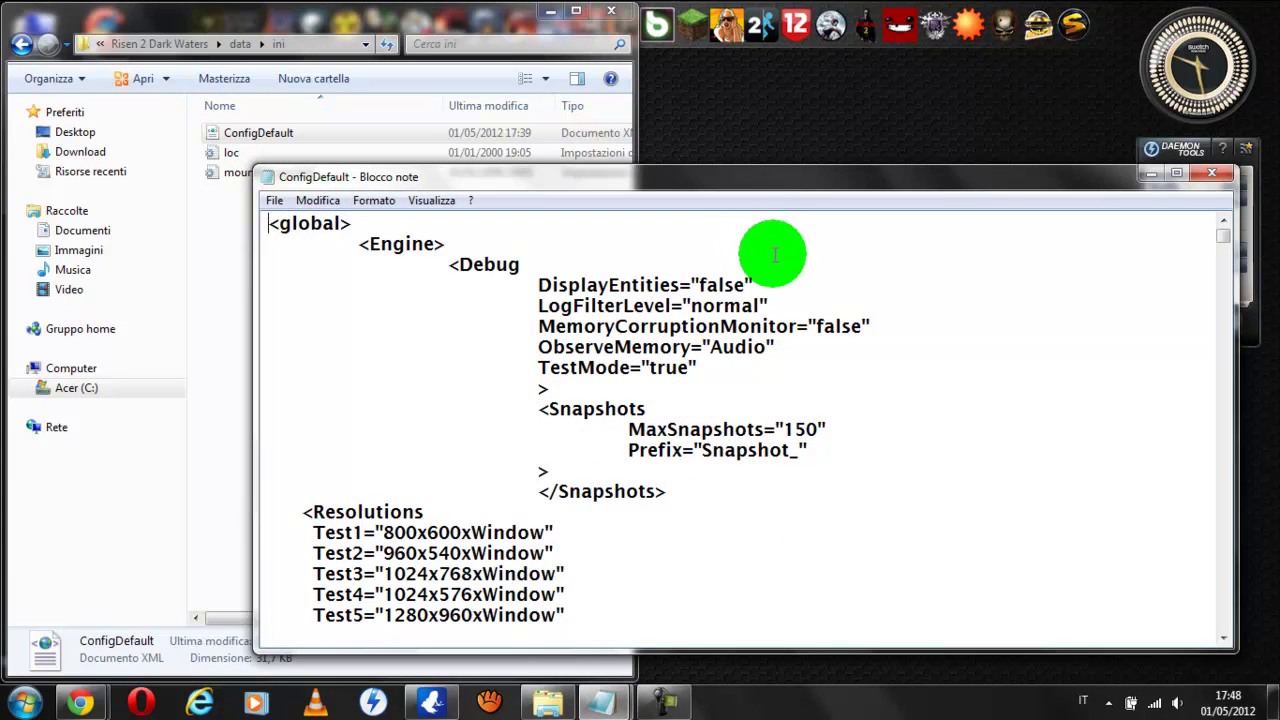
click(1210, 175)
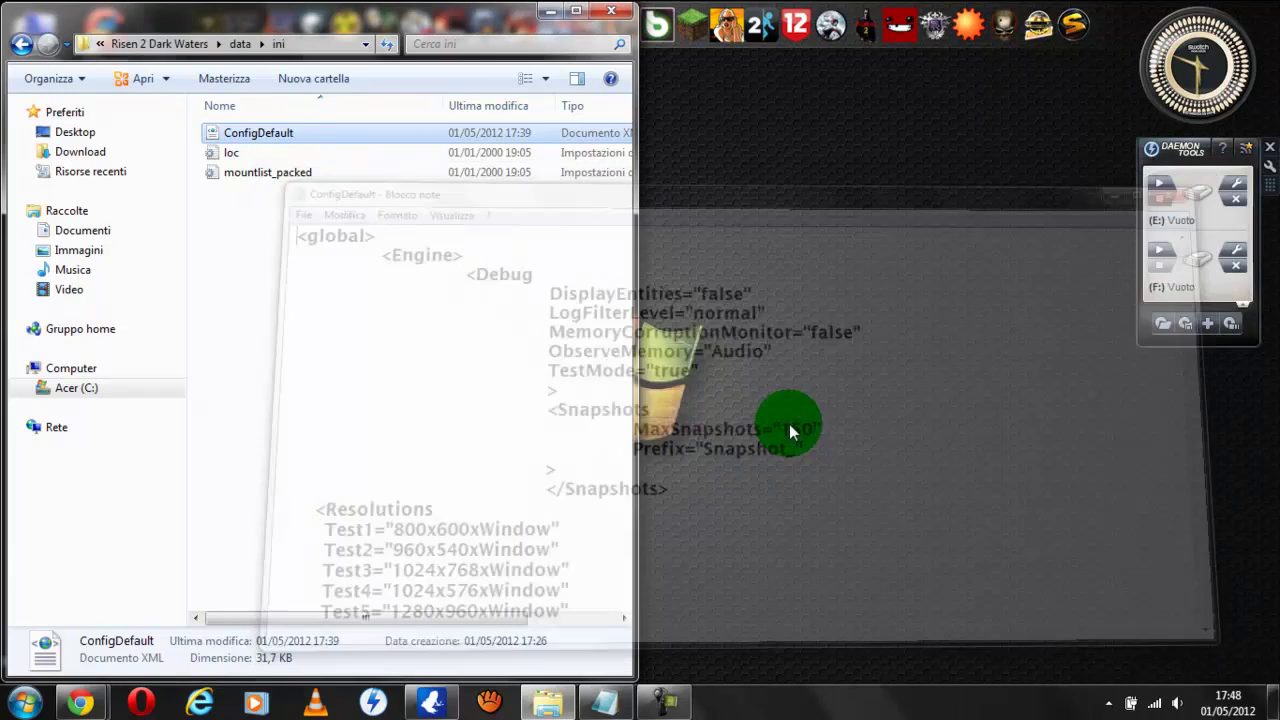
Review the subtitle and voice language settings in the already open ConfigDefault file, bring up the save options, and close the file and folder windows
click(605, 700)
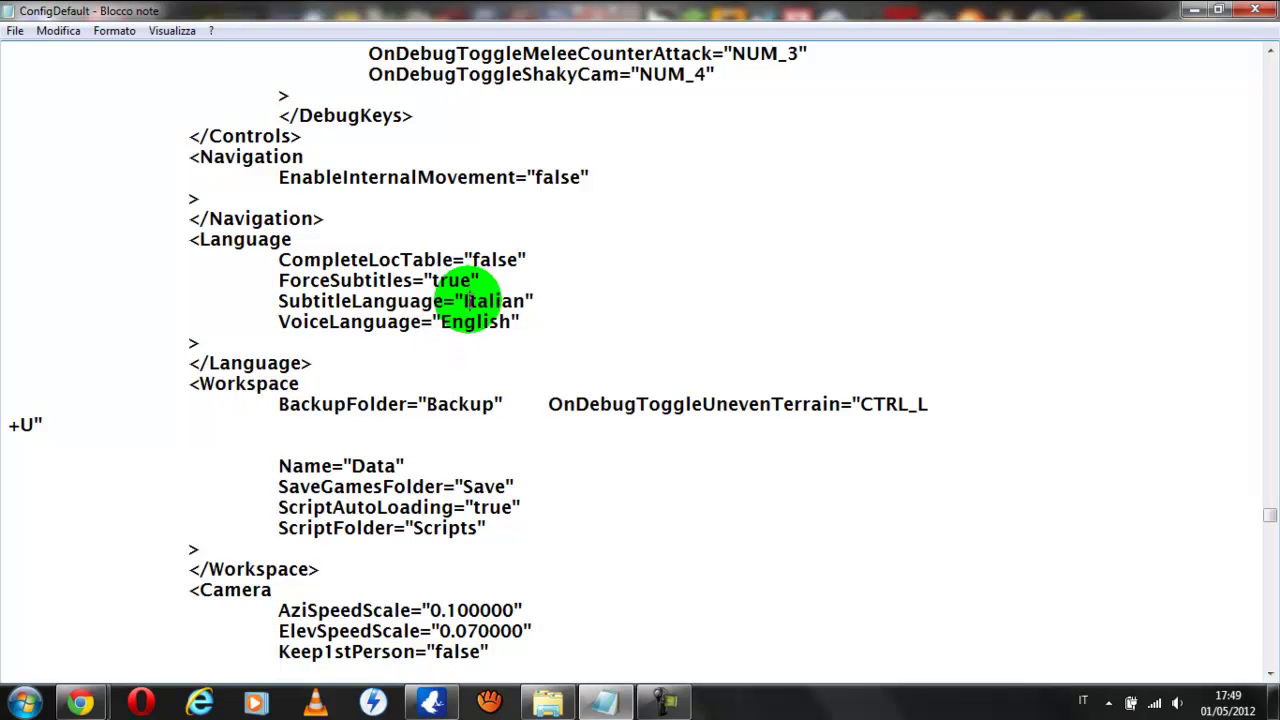
click(16, 30)
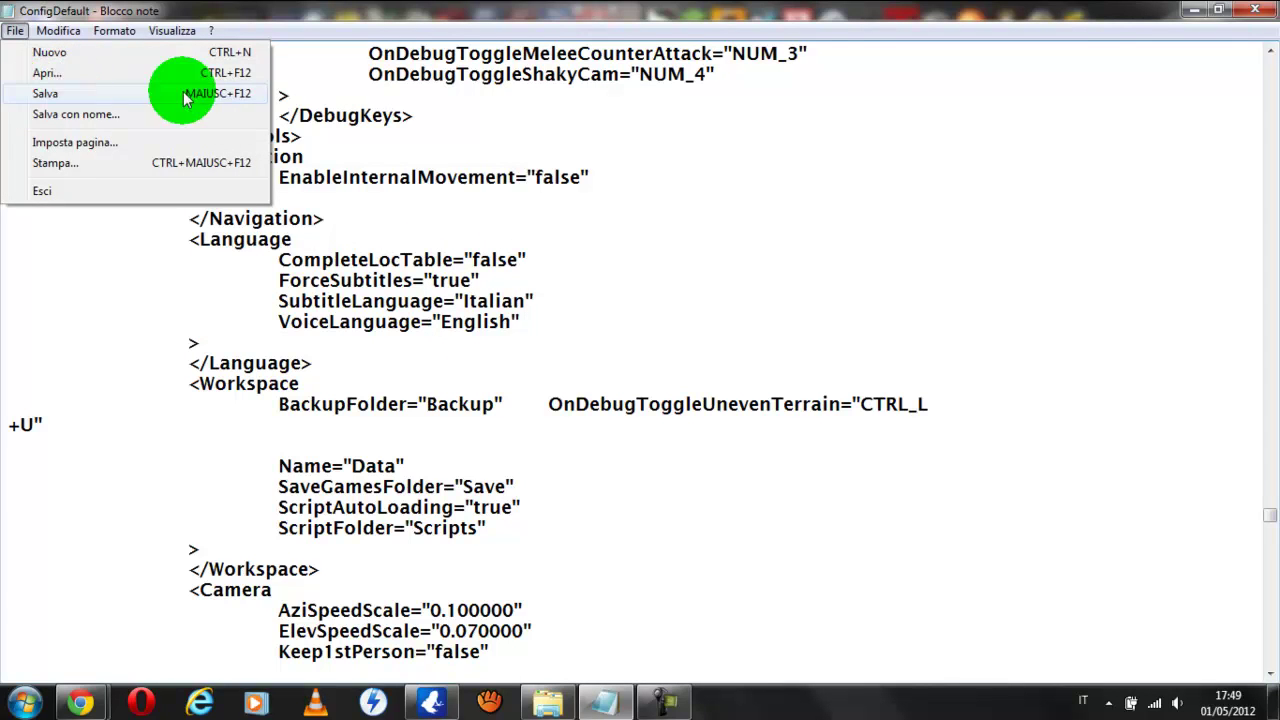
click(670, 20)
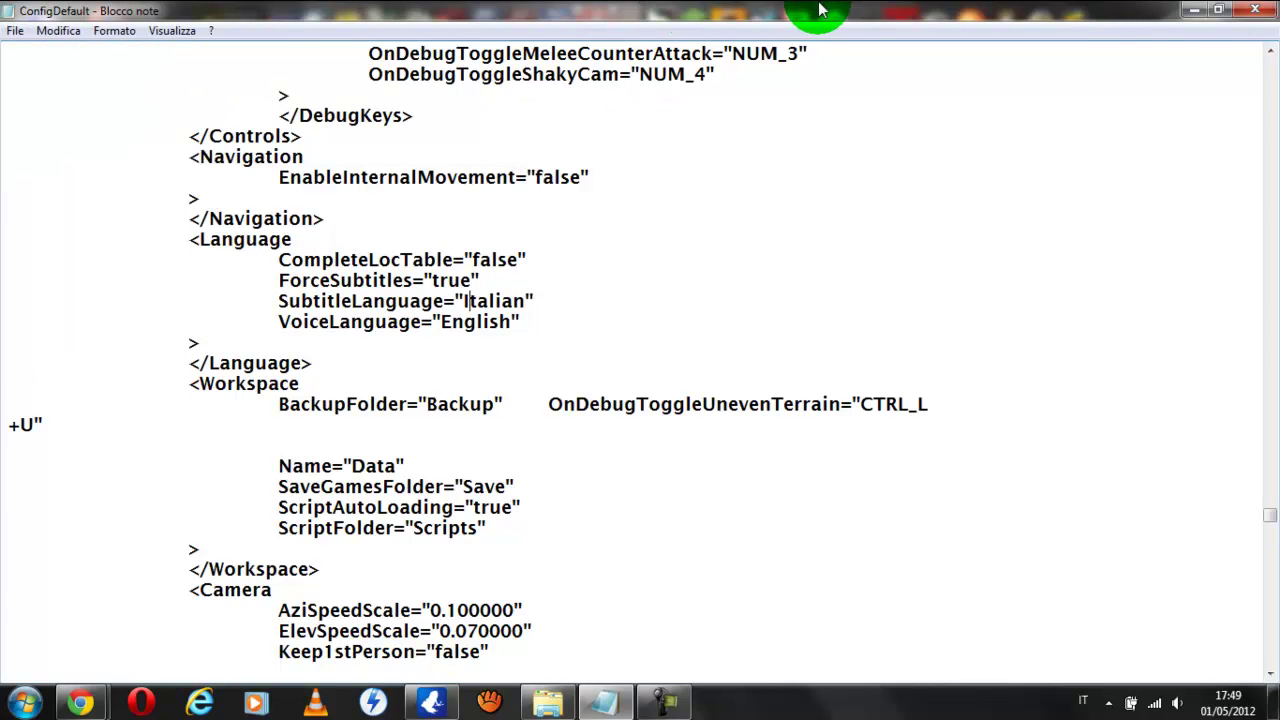
click(1247, 10)
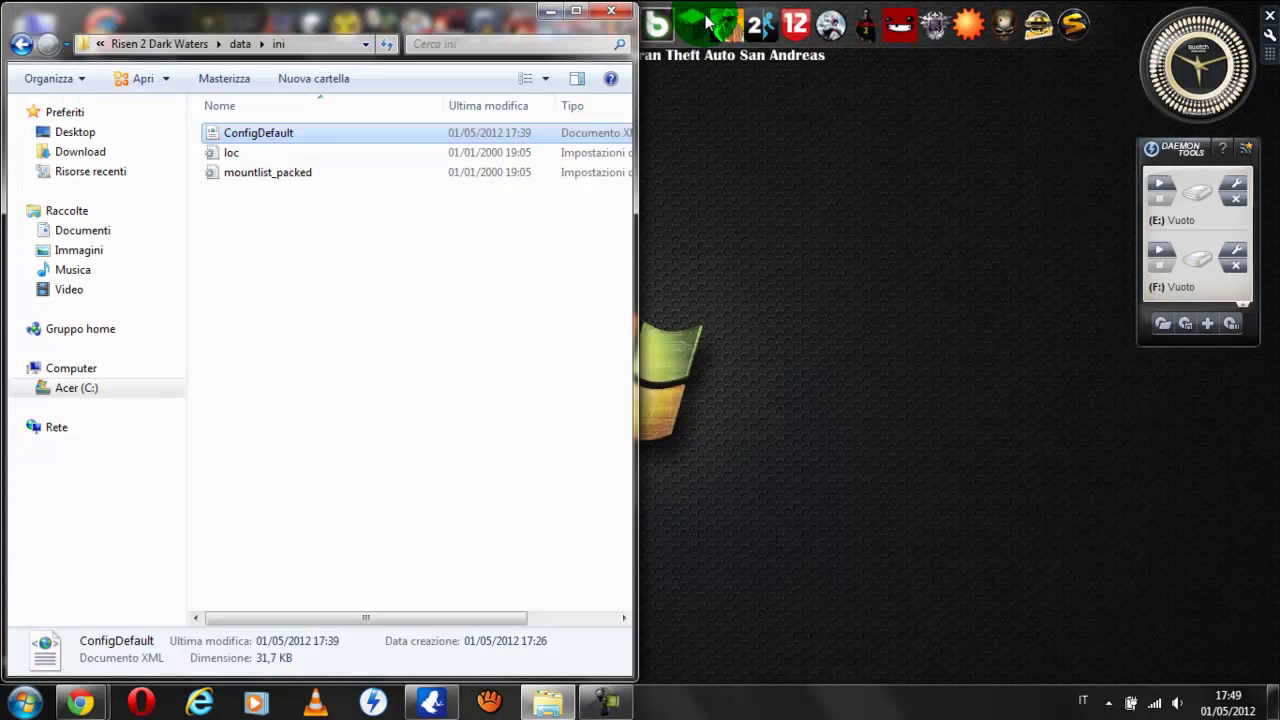
click(614, 14)
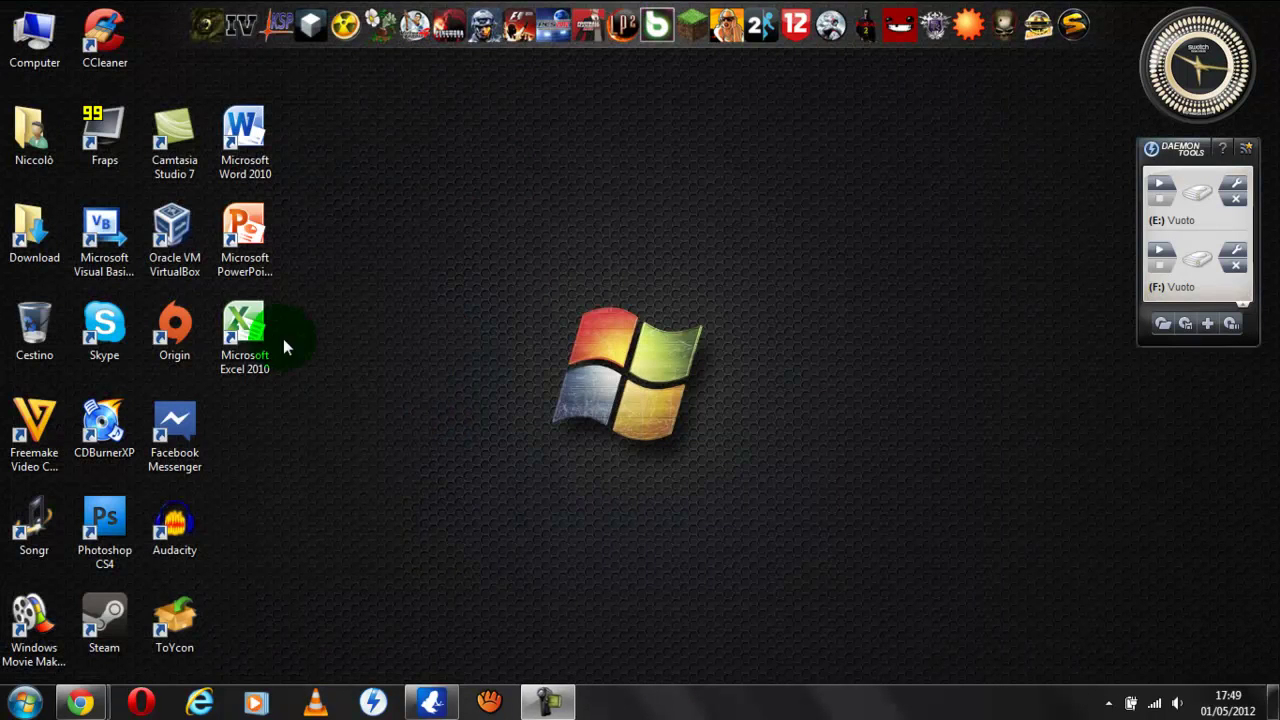
click(548, 702)
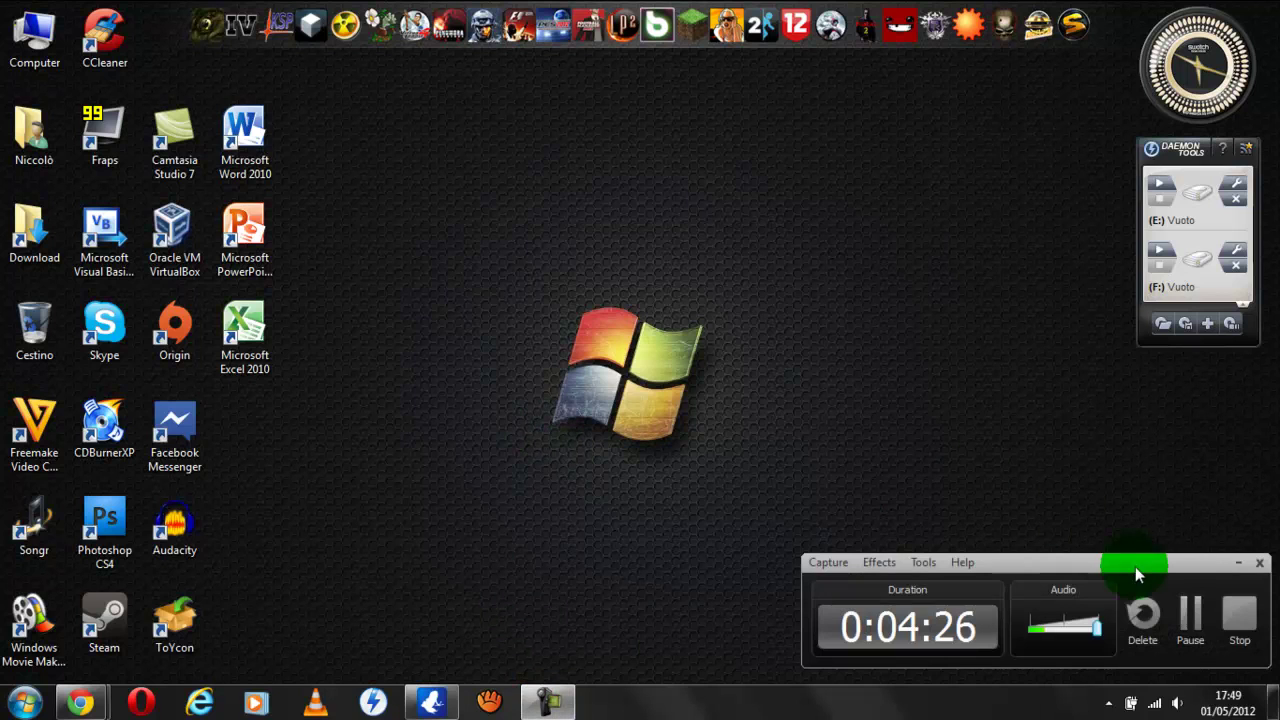
click(1240, 615)
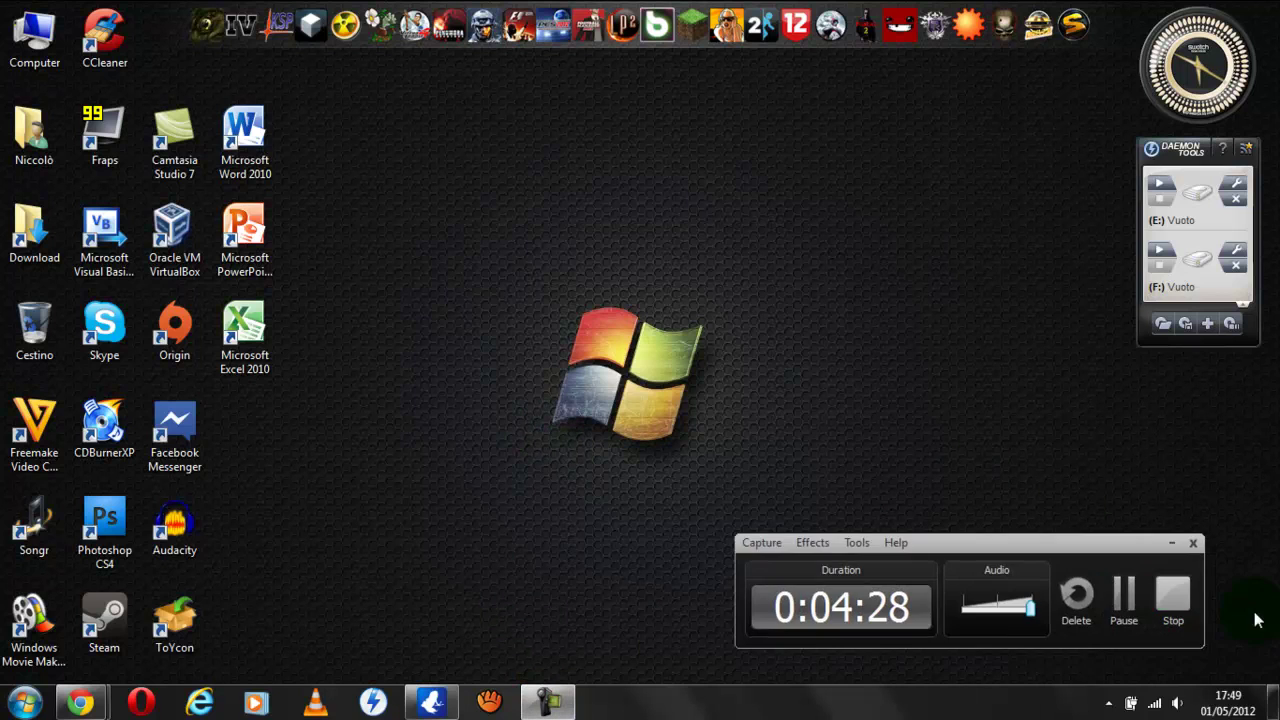